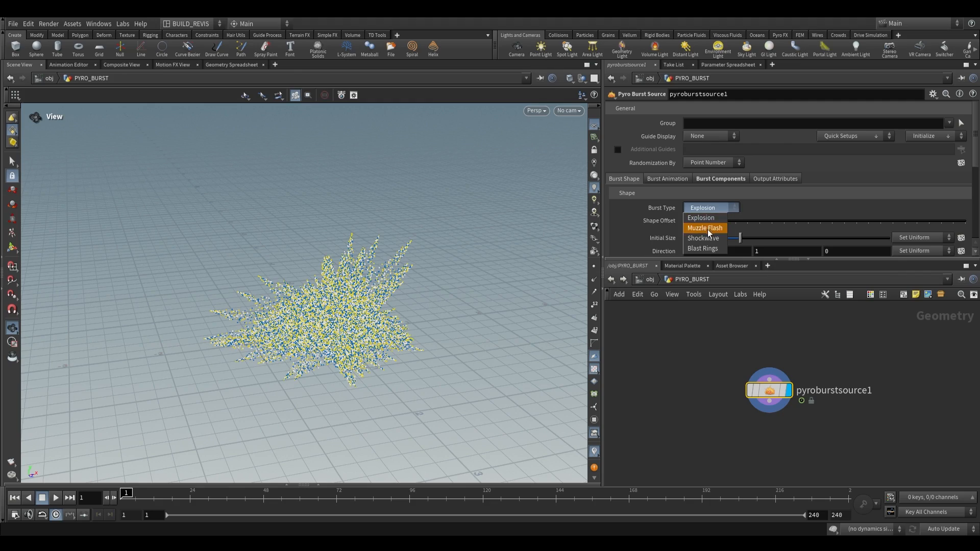
Set the burst type to Shockwave and scrub the first few frames to preview the expanding ring.
{"action": "left_click_drag", "start_coordinate": [229, 240], "coordinate": [298, 270]}
{"action": "left_click", "coordinate": [714, 210]}
{"action": "left_click", "coordinate": [704, 238]}
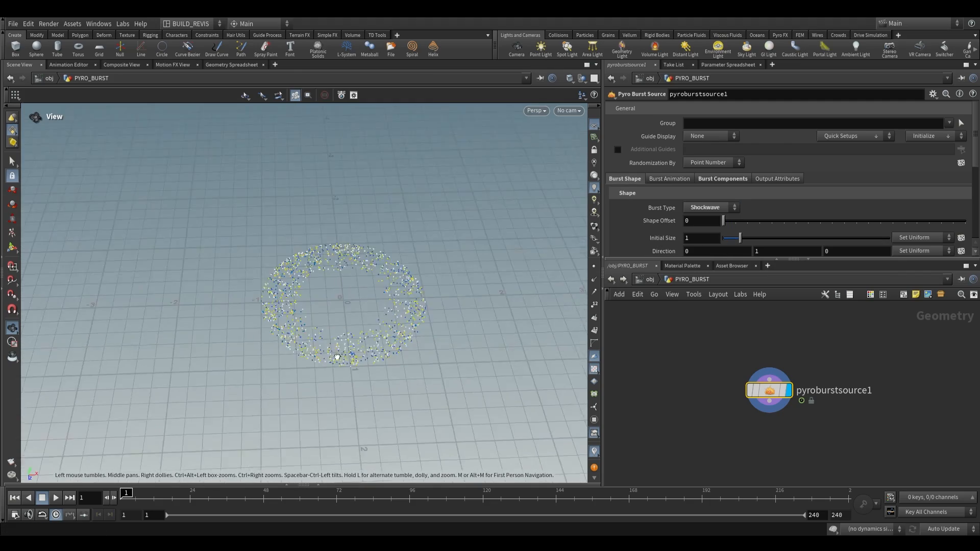
{"action": "left_click", "coordinate": [138, 497]}
{"action": "left_click_drag", "start_coordinate": [137, 497], "coordinate": [123, 497]}
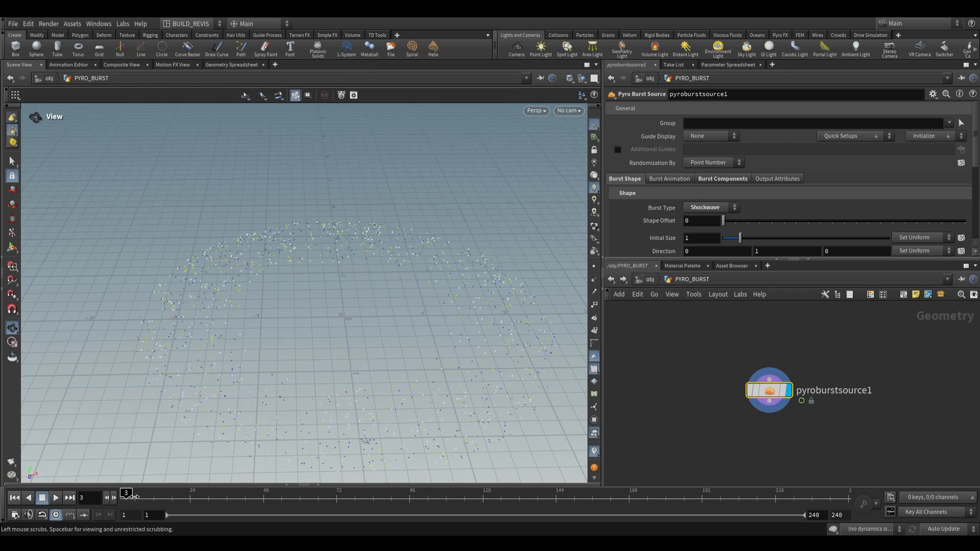
Try the Blast Rings burst type, preview its expansion on the timeline, and return the burst type to Explosion.
{"action": "left_click", "coordinate": [712, 207]}
{"action": "left_click", "coordinate": [709, 248]}
{"action": "left_click_drag", "start_coordinate": [374, 307], "coordinate": [360, 265]}
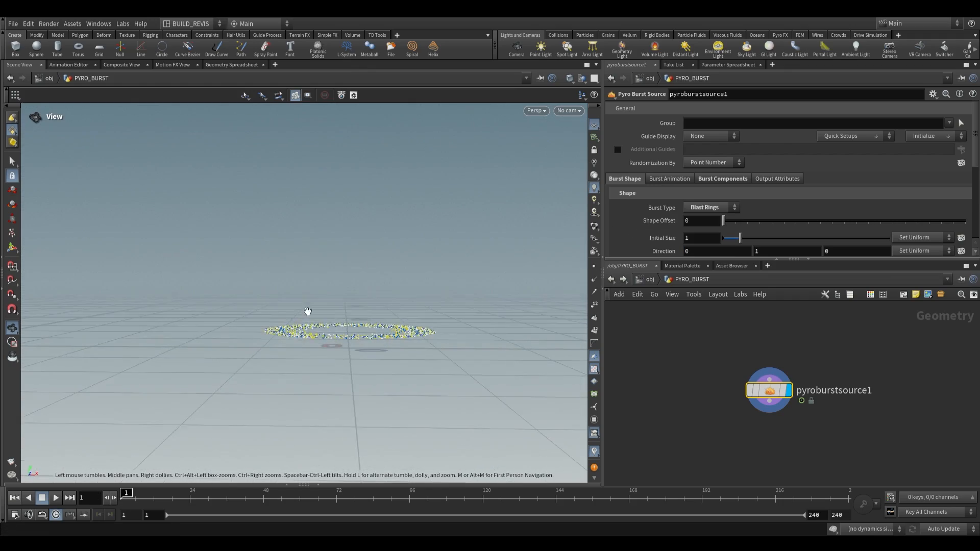
{"action": "left_click", "coordinate": [132, 503]}
{"action": "scroll", "coordinate": [424, 234], "scroll_direction": "down", "scroll_amount": 3}
{"action": "left_click_drag", "start_coordinate": [424, 234], "coordinate": [444, 216]}
{"action": "left_click_drag", "start_coordinate": [324, 313], "coordinate": [381, 473]}
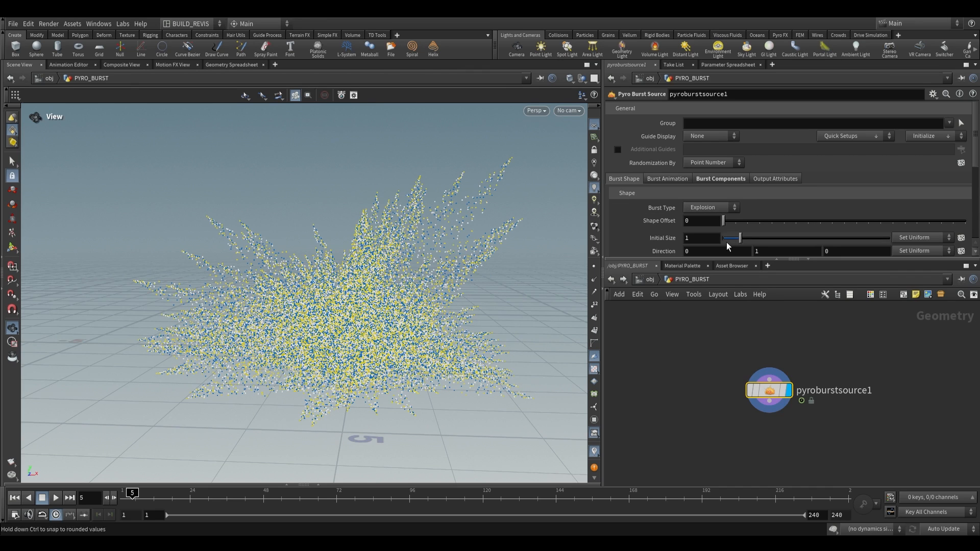
Try other Shape Offset and Initial Size values on the explosion burst and restore both defaults.
{"action": "scroll", "coordinate": [684, 214], "scroll_direction": "down", "scroll_amount": 1}
{"action": "scroll", "coordinate": [685, 214], "scroll_direction": "down", "scroll_amount": 1}
{"action": "left_click_drag", "start_coordinate": [723, 167], "coordinate": [662, 173]}
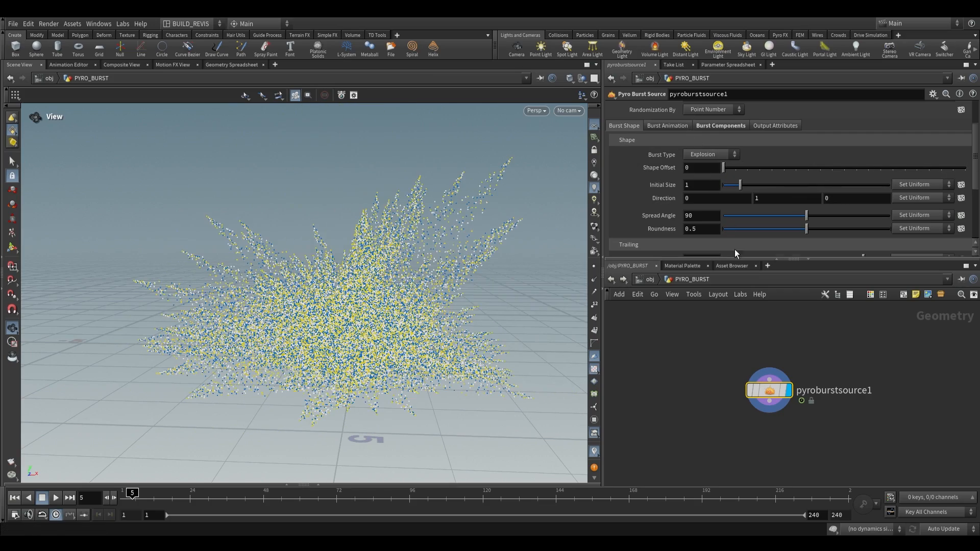
{"action": "mouse_move", "coordinate": [753, 185]}
{"action": "left_mouse_down"}
{"action": "mouse_move", "coordinate": [796, 185]}
{"action": "mouse_move", "coordinate": [755, 186]}
{"action": "left_mouse_up"}
{"action": "middle_click", "coordinate": [657, 184], "text": "ctrl"}
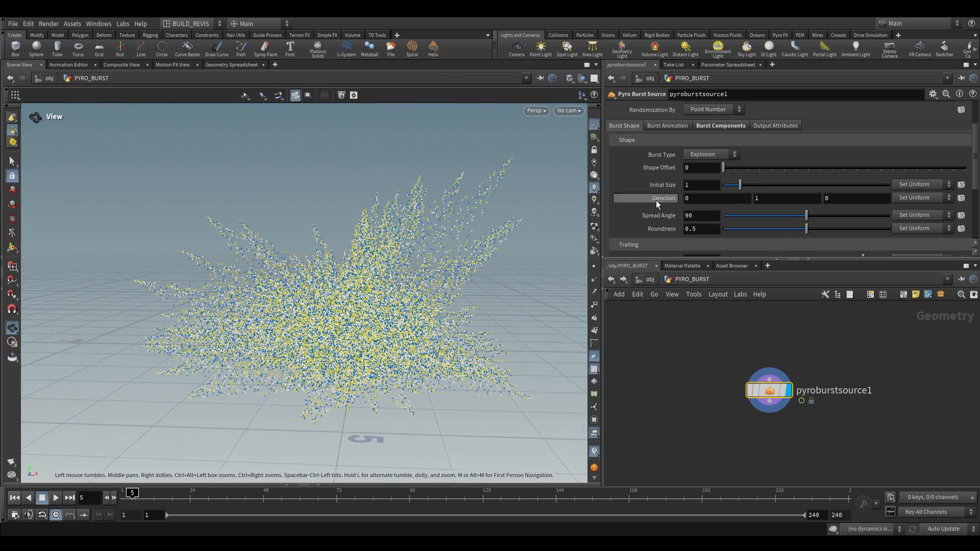
Return to frame 1, try a larger Initial Size for the burst, and undo the change.
{"action": "mouse_move", "coordinate": [127, 513]}
{"action": "left_mouse_down"}
{"action": "mouse_move", "coordinate": [136, 510]}
{"action": "mouse_move", "coordinate": [123, 509]}
{"action": "left_mouse_up"}
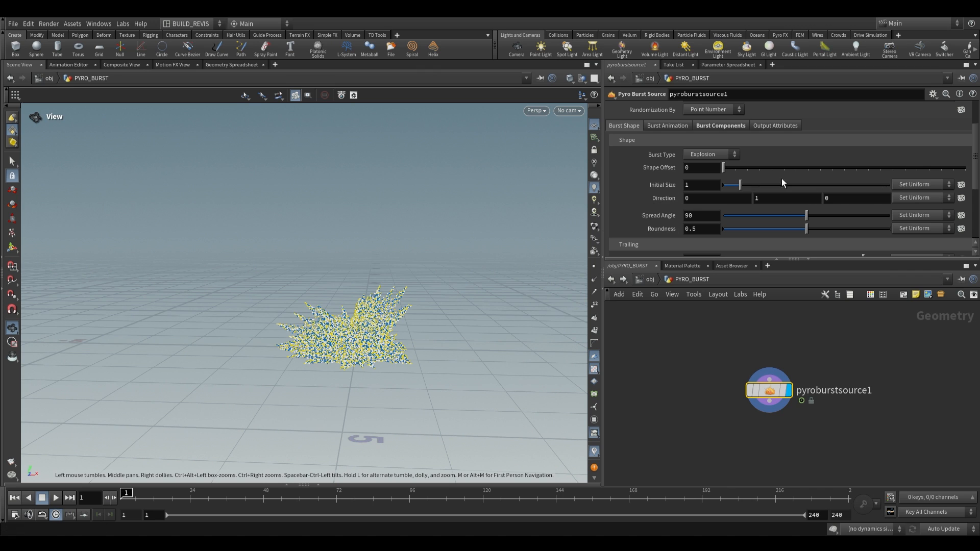
{"action": "left_click_drag", "start_coordinate": [754, 182], "coordinate": [794, 185]}
{"action": "key", "text": "ctrl+z"}
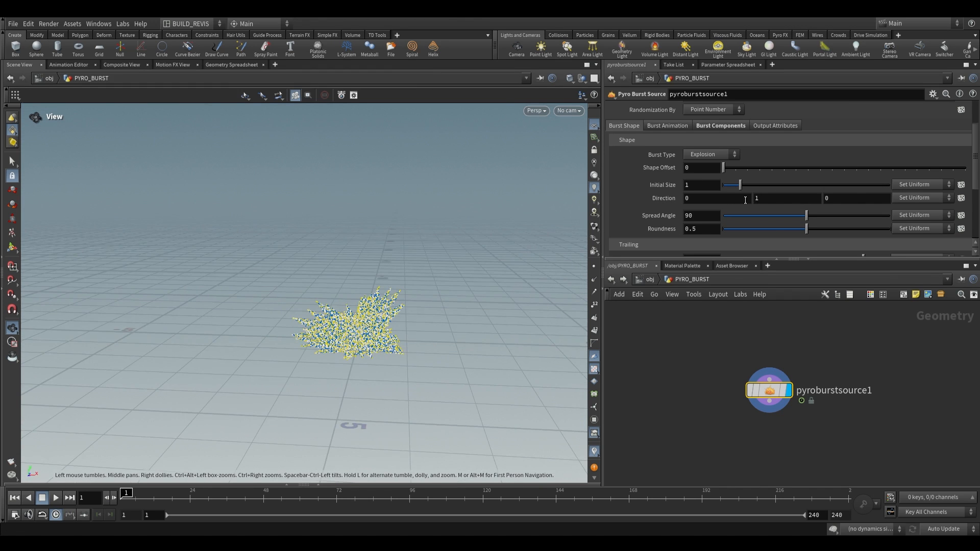
Set the burst Direction to 1, 0, 0 so the explosion points along X.
{"action": "left_click", "coordinate": [715, 198]}
{"action": "type", "text": "1"}
{"action": "key", "text": "Tab"}
{"action": "type", "text": "0"}
{"action": "key", "text": "Return"}
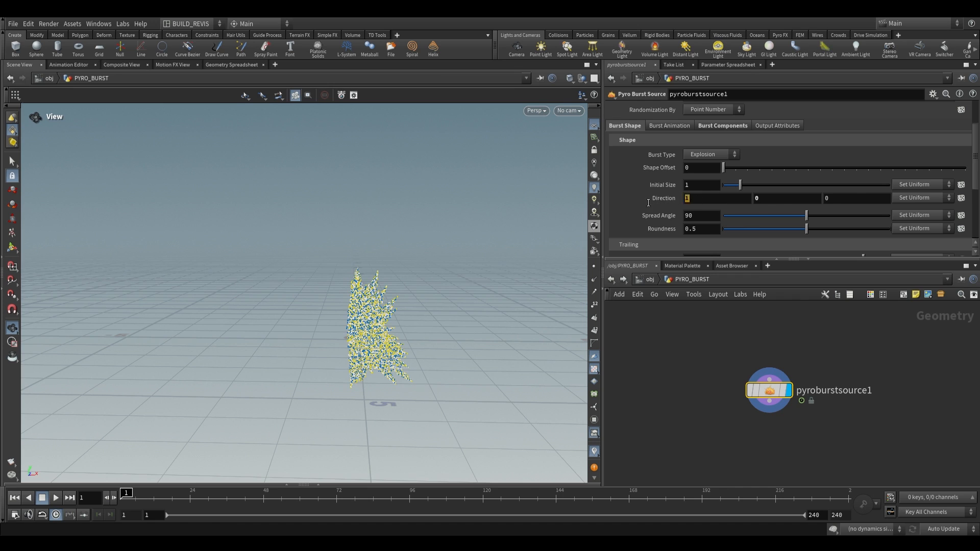
Set the burst Direction back to 0, 1, 0 so the explosion points upward.
{"action": "type", "text": "0"}
{"action": "key", "text": "Tab"}
{"action": "type", "text": "1"}
{"action": "key", "text": "Return"}
{"action": "left_click_drag", "start_coordinate": [372, 288], "coordinate": [378, 322]}
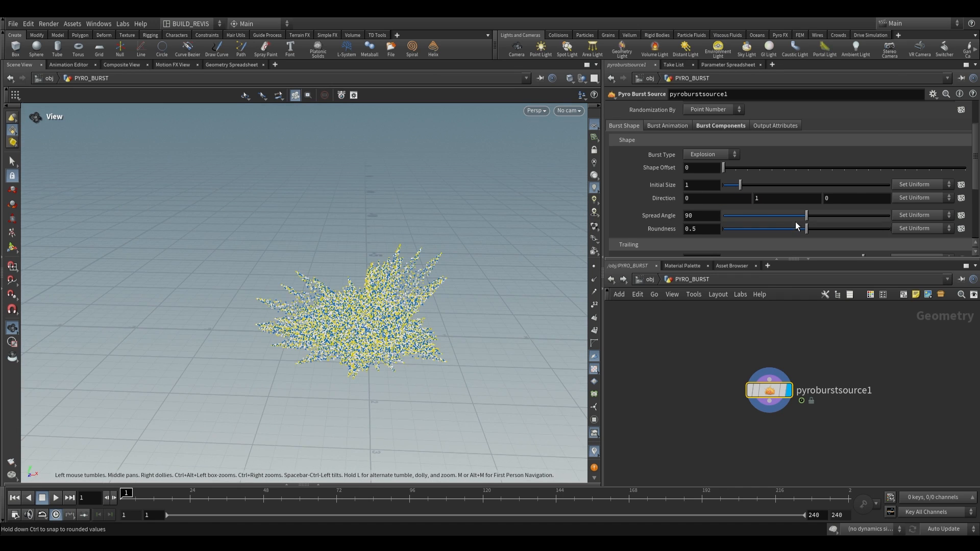
Keep the Explosion burst type and narrow the Spread Angle to 19.4.
{"action": "left_click", "coordinate": [708, 155]}
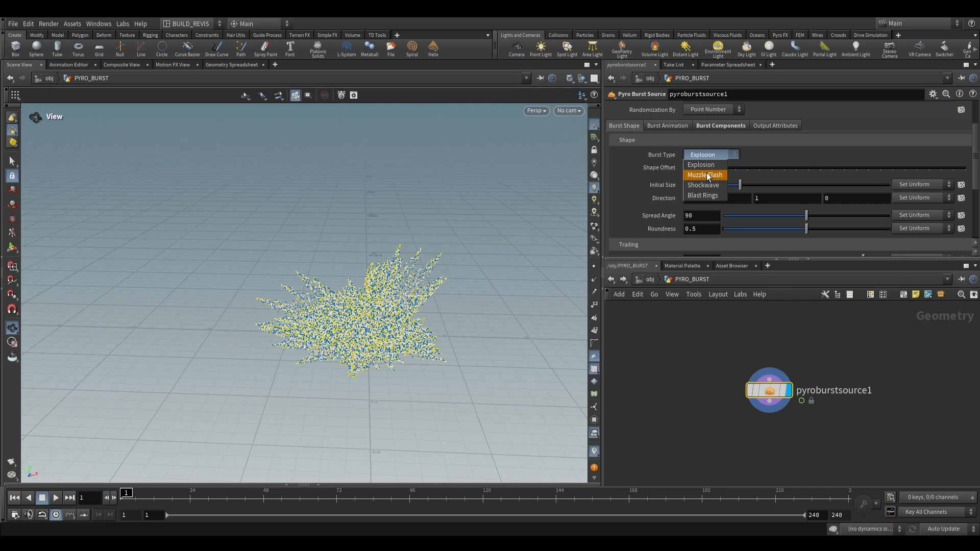
{"action": "left_click", "coordinate": [783, 232]}
{"action": "mouse_move", "coordinate": [414, 353]}
{"action": "left_mouse_down"}
{"action": "mouse_move", "coordinate": [423, 327]}
{"action": "mouse_move", "coordinate": [416, 350]}
{"action": "left_mouse_up"}
{"action": "left_click_drag", "start_coordinate": [799, 218], "coordinate": [740, 218]}
{"action": "mouse_move", "coordinate": [296, 298]}
{"action": "left_mouse_down"}
{"action": "mouse_move", "coordinate": [297, 260]}
{"action": "mouse_move", "coordinate": [306, 308]}
{"action": "left_mouse_up"}
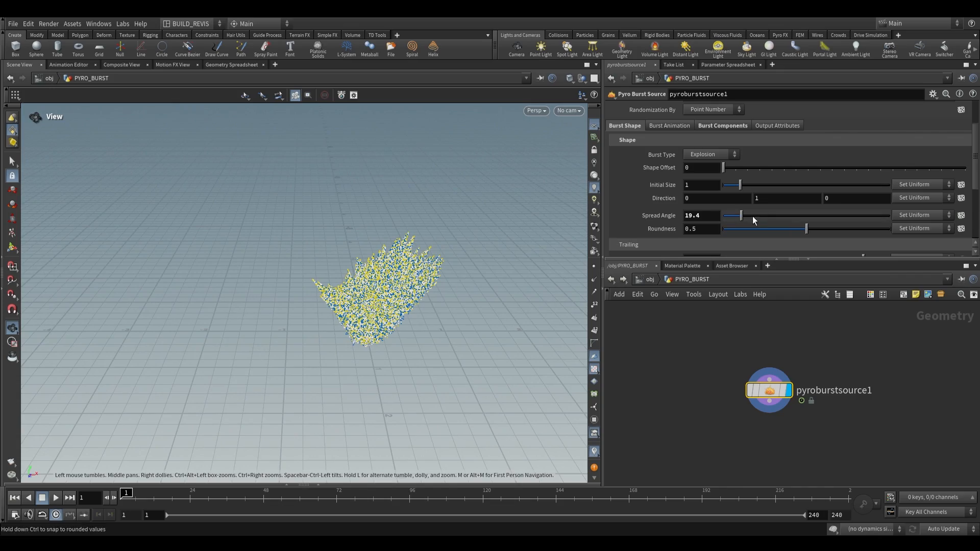
Widen the Spread Angle to 180 for a full spherical burst and restore it to 90.
{"action": "left_click_drag", "start_coordinate": [754, 217], "coordinate": [917, 232]}
{"action": "left_click_drag", "start_coordinate": [339, 340], "coordinate": [339, 267]}
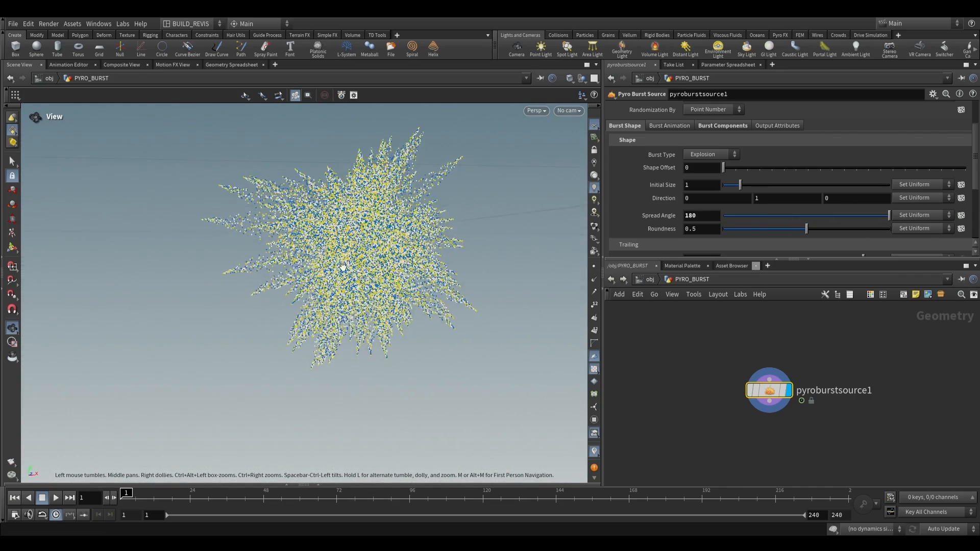
{"action": "left_click", "coordinate": [810, 214]}
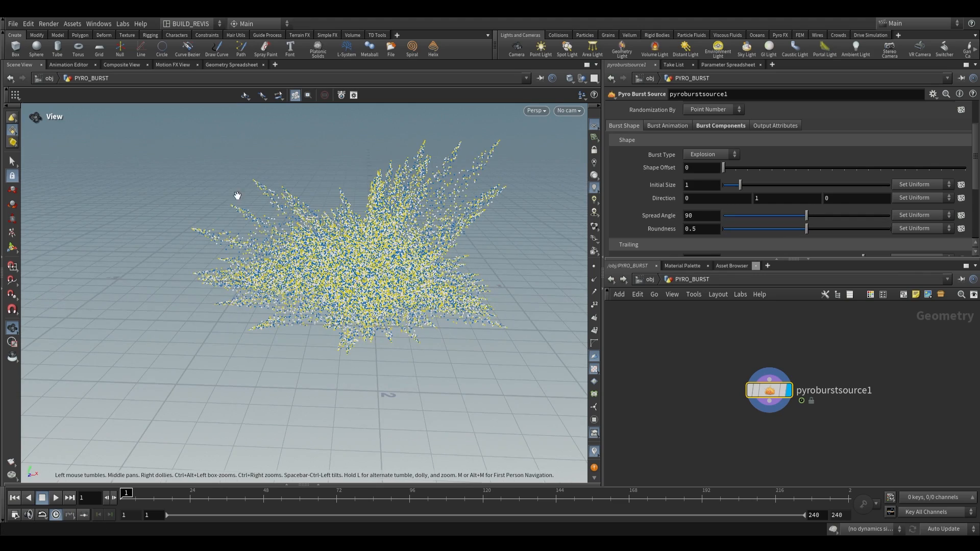
Try a Roundness of 1 and a very low Roundness on the burst, and reset it to the default.
{"action": "left_click_drag", "start_coordinate": [807, 228], "coordinate": [890, 230]}
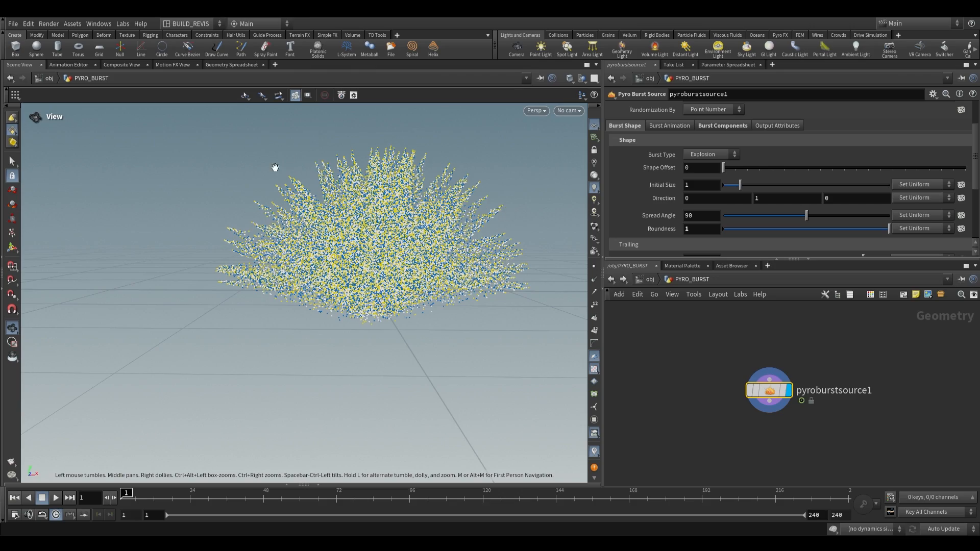
{"action": "left_click_drag", "start_coordinate": [734, 229], "coordinate": [706, 227]}
{"action": "left_click_drag", "start_coordinate": [387, 204], "coordinate": [383, 229]}
{"action": "middle_click", "coordinate": [653, 230], "text": "ctrl"}
Lower the Number of Trailings to about 26 and reset it to the default.
{"action": "scroll", "coordinate": [651, 219], "scroll_direction": "down", "scroll_amount": 3}
{"action": "left_click_drag", "start_coordinate": [859, 182], "coordinate": [858, 184]}
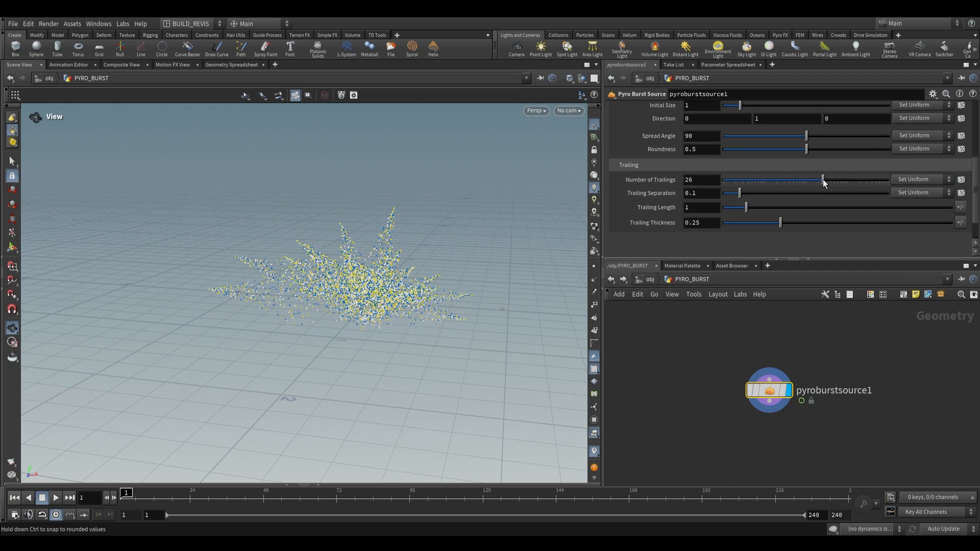
{"action": "middle_click", "coordinate": [663, 182], "text": "ctrl"}
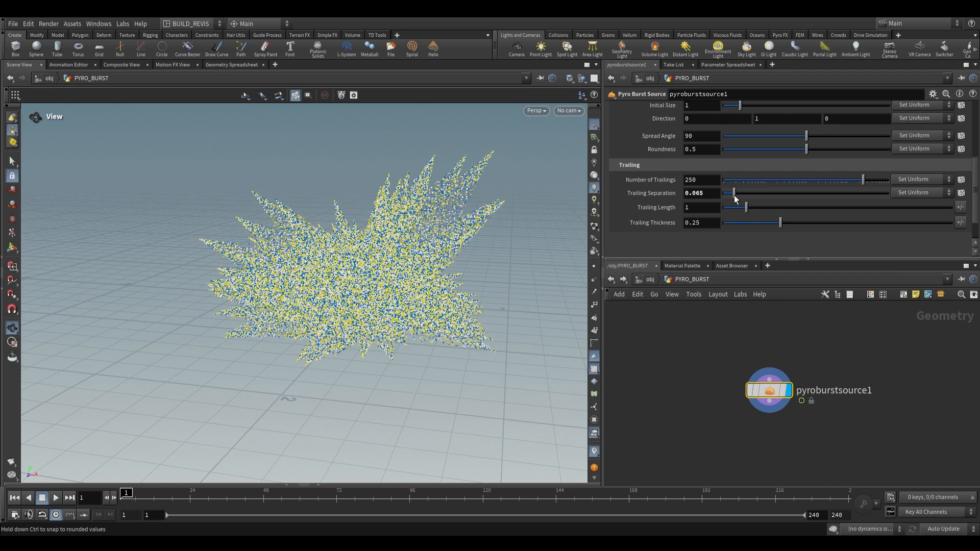
Try a shorter Trailing Length and a smaller Trailing Thickness on the burst, restoring the trailing defaults.
{"action": "left_click_drag", "start_coordinate": [367, 240], "coordinate": [429, 181]}
{"action": "left_click_drag", "start_coordinate": [746, 208], "coordinate": [728, 208]}
{"action": "left_click_drag", "start_coordinate": [424, 270], "coordinate": [456, 229]}
{"action": "left_click_drag", "start_coordinate": [728, 208], "coordinate": [730, 209]}
{"action": "left_click_drag", "start_coordinate": [780, 223], "coordinate": [751, 232]}
{"action": "left_click_drag", "start_coordinate": [409, 250], "coordinate": [240, 289]}
{"action": "left_click_drag", "start_coordinate": [240, 289], "coordinate": [306, 286]}
In the burst animation settings, set the Start Frame to 19 and scrub the timeline to frame 18.
{"action": "left_click", "coordinate": [669, 153]}
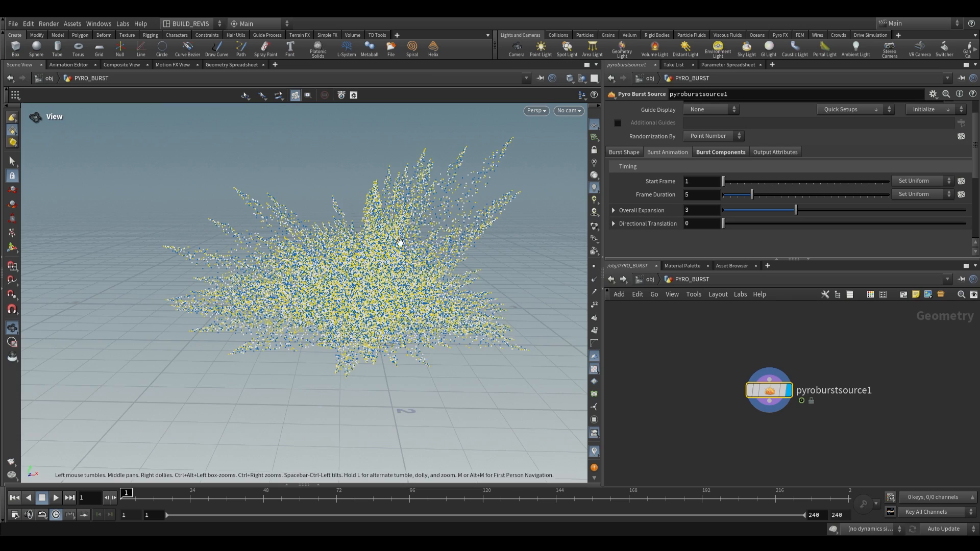
{"action": "left_click_drag", "start_coordinate": [399, 243], "coordinate": [403, 216]}
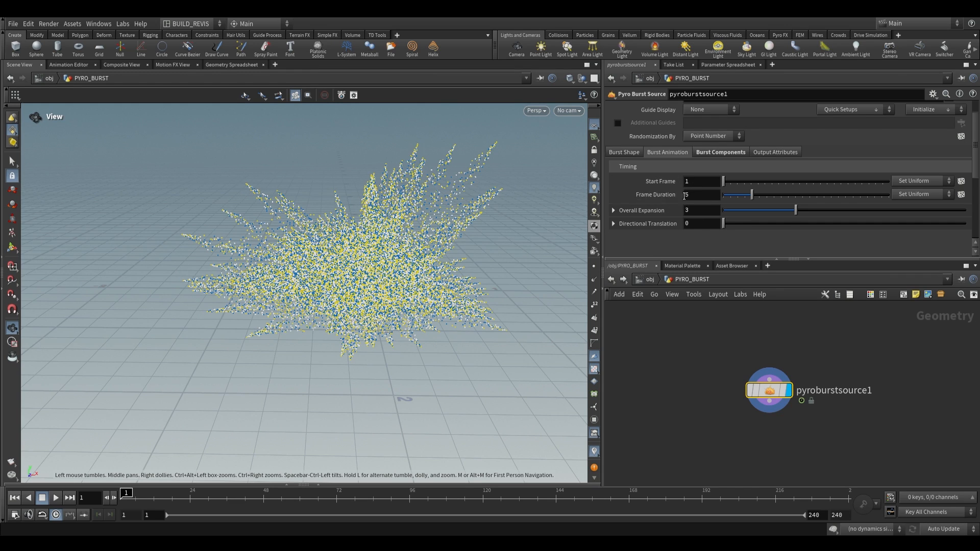
{"action": "left_click_drag", "start_coordinate": [723, 182], "coordinate": [729, 189]}
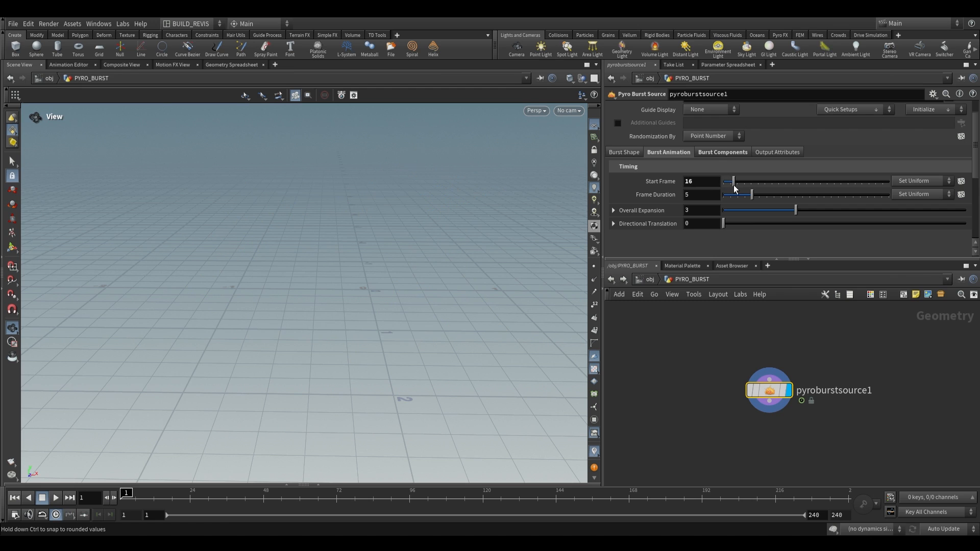
{"action": "left_click_drag", "start_coordinate": [128, 495], "coordinate": [173, 499]}
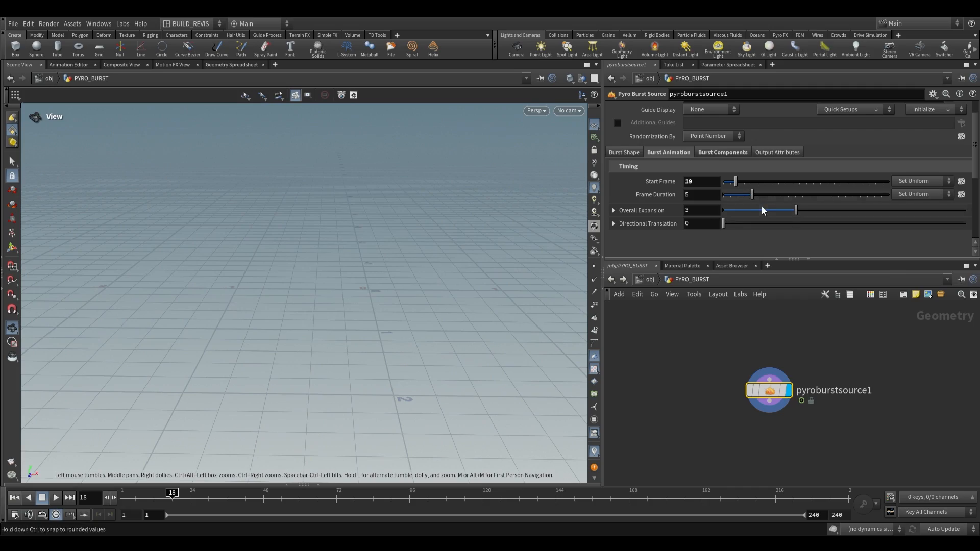
Try a Frame Duration of 17, preview up to frame 35, and reset Frame Duration and Start Frame to defaults.
{"action": "left_click_drag", "start_coordinate": [751, 196], "coordinate": [842, 197]}
{"action": "left_click_drag", "start_coordinate": [173, 496], "coordinate": [224, 498]}
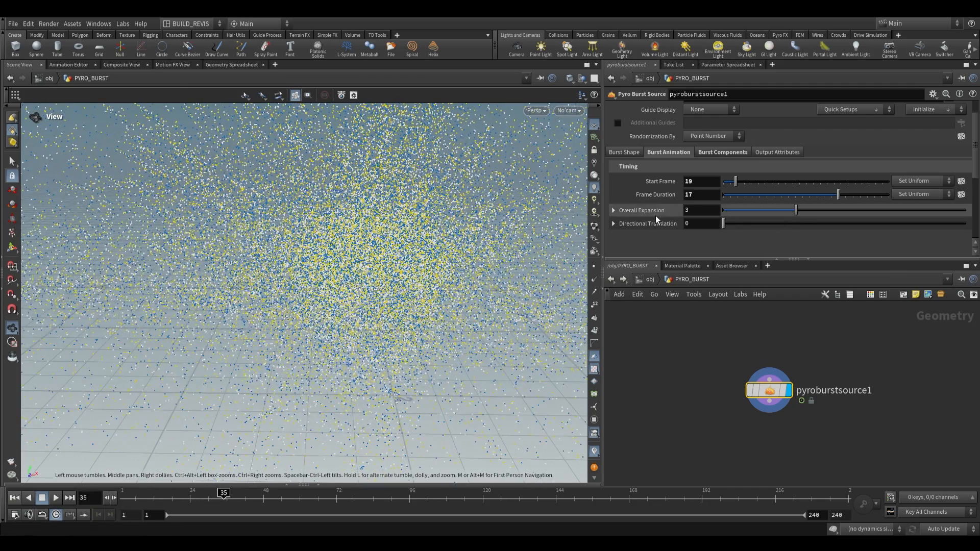
{"action": "middle_click", "coordinate": [666, 197], "text": "ctrl"}
{"action": "middle_click", "coordinate": [662, 182], "text": "ctrl"}
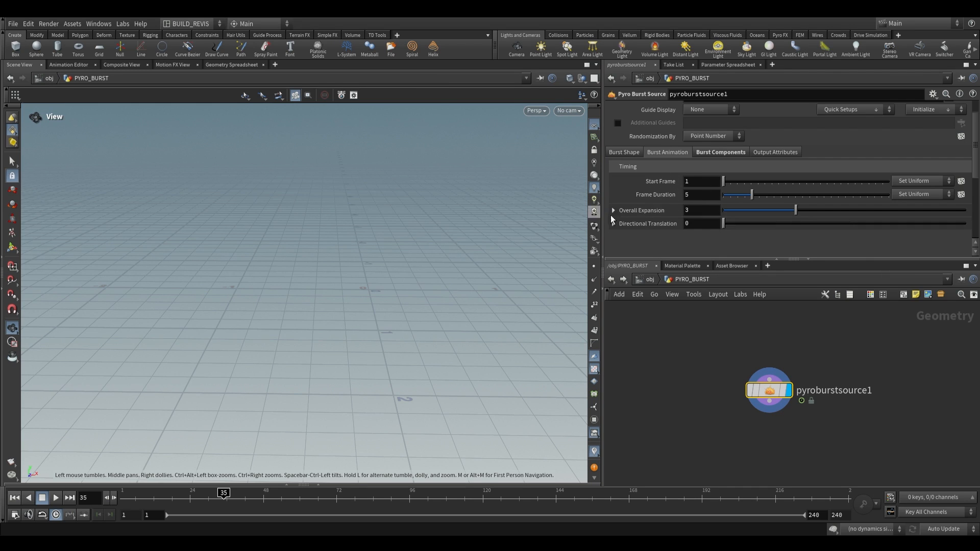
Return to frame 1, raise the Overall Expansion to 5.49, and preview the burst at frame 5.
{"action": "left_click", "coordinate": [128, 498]}
{"action": "left_click_drag", "start_coordinate": [129, 498], "coordinate": [126, 498]}
{"action": "left_click_drag", "start_coordinate": [795, 210], "coordinate": [849, 214]}
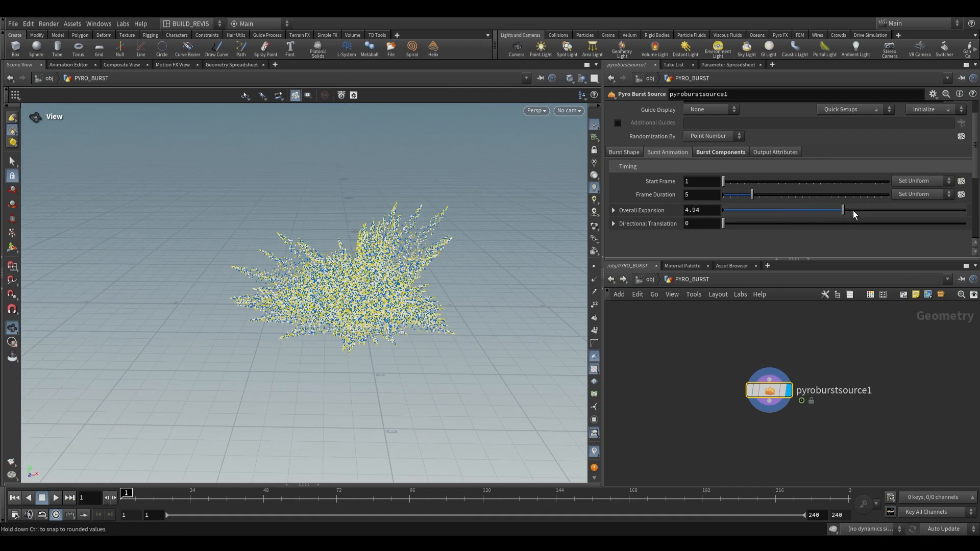
{"action": "left_click_drag", "start_coordinate": [126, 497], "coordinate": [136, 498]}
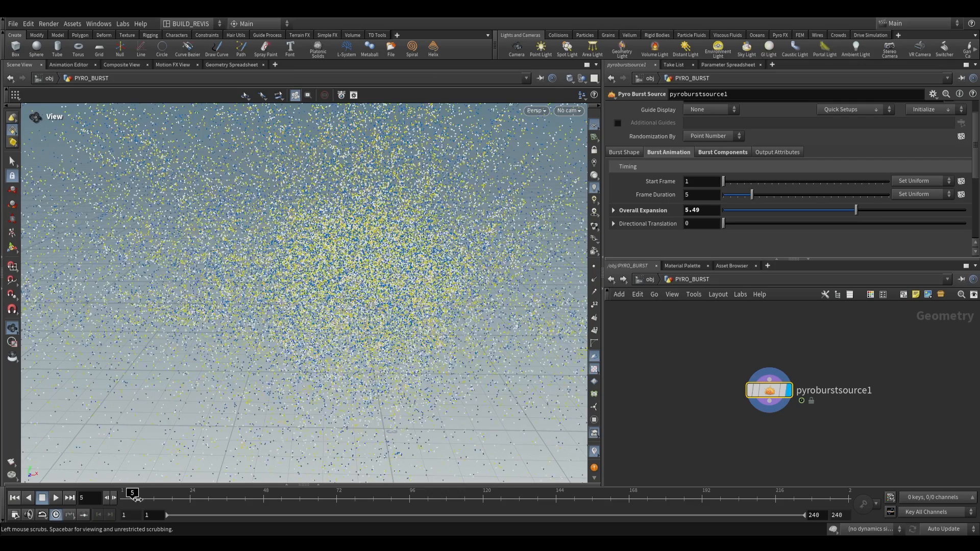
{"action": "right_click_drag", "start_coordinate": [307, 322], "coordinate": [444, 197]}
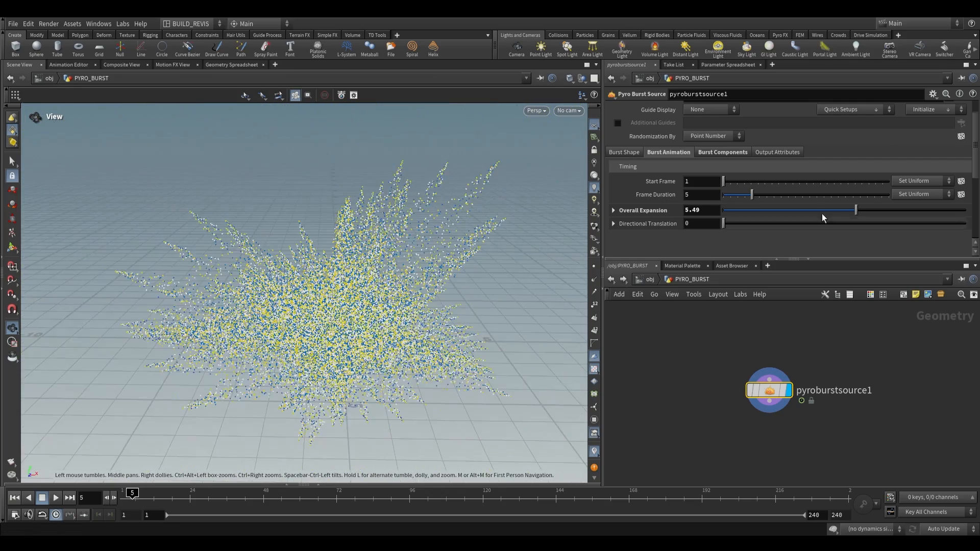
Expand the Overall Expansion settings, restore Outward Expansion to 3, and review the burst shape parameters.
{"action": "left_click", "coordinate": [613, 210]}
{"action": "scroll", "coordinate": [691, 186], "scroll_direction": "down", "scroll_amount": 2}
{"action": "right_click_drag", "start_coordinate": [561, 189], "coordinate": [577, 232]}
{"action": "left_click_drag", "start_coordinate": [577, 232], "coordinate": [568, 200]}
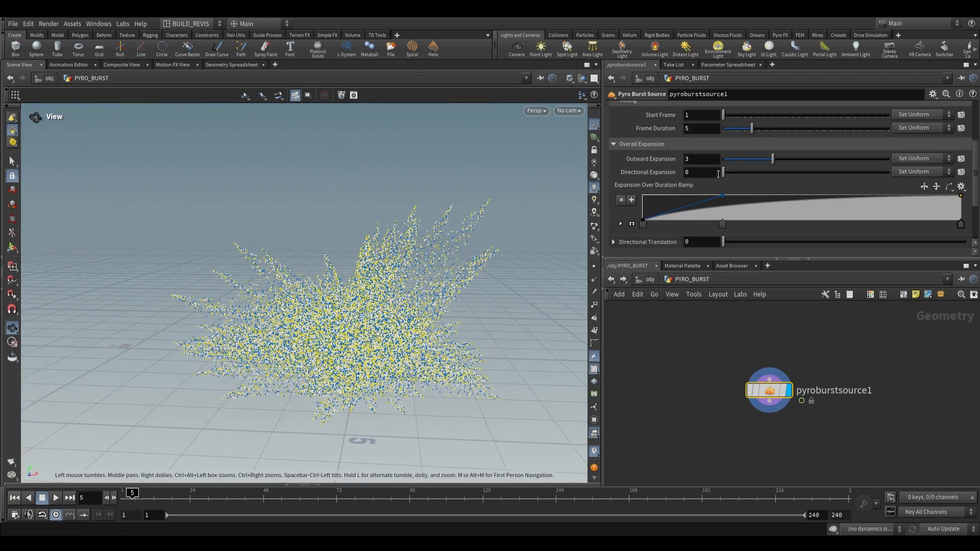
{"action": "left_click_drag", "start_coordinate": [375, 309], "coordinate": [352, 317]}
{"action": "scroll", "coordinate": [640, 130], "scroll_direction": "up", "scroll_amount": 5}
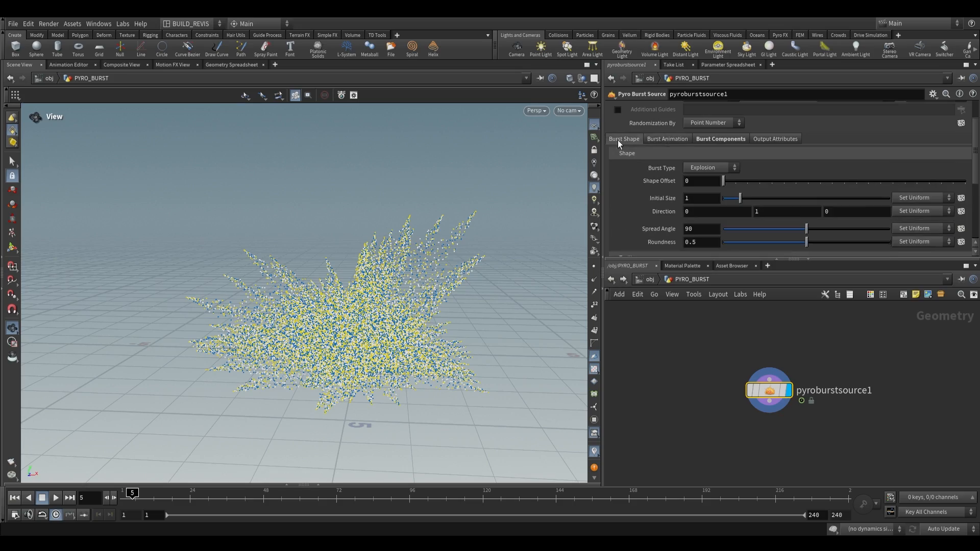
{"action": "scroll", "coordinate": [681, 171], "scroll_direction": "down", "scroll_amount": 5}
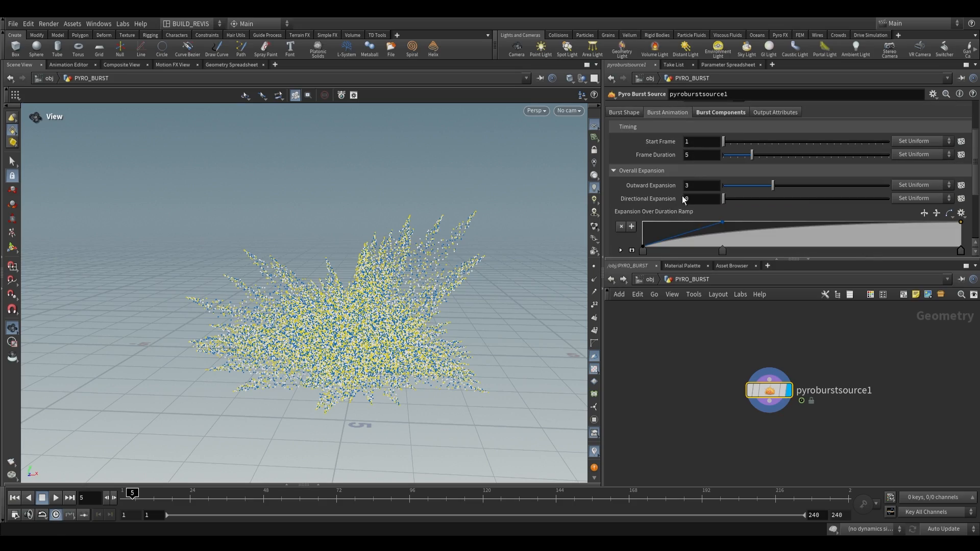
Try the Directional Expansion, set Directional Translation to 2.78, and scrub the first five frames to preview the motion.
{"action": "left_click_drag", "start_coordinate": [738, 199], "coordinate": [679, 234]}
{"action": "scroll", "coordinate": [700, 190], "scroll_direction": "down", "scroll_amount": 3}
{"action": "left_click_drag", "start_coordinate": [723, 191], "coordinate": [769, 191]}
{"action": "left_click", "coordinate": [122, 497]}
{"action": "left_click_drag", "start_coordinate": [116, 497], "coordinate": [127, 496]}
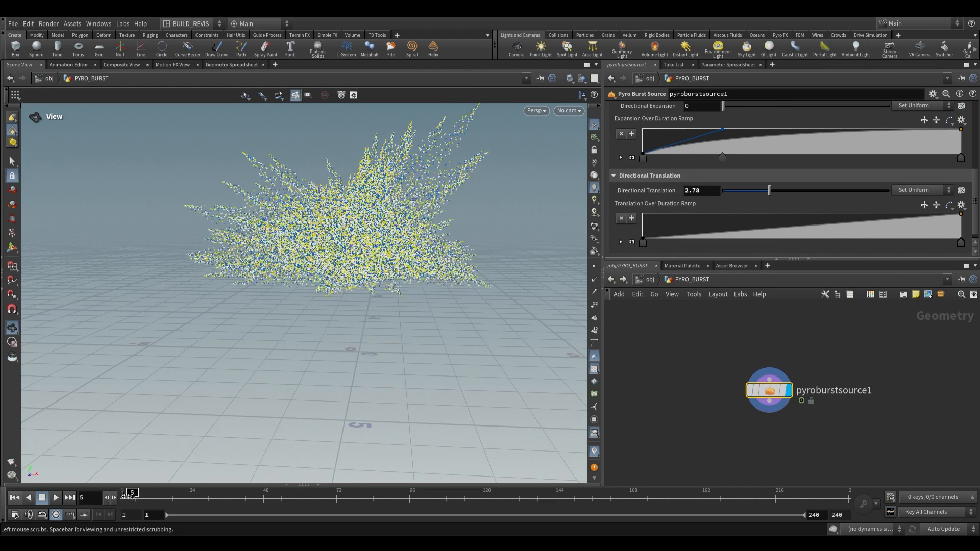
Open the burst components and examine the Pyro Sources, showing the Density attribute settings of Source 1.
{"action": "left_click", "coordinate": [726, 154]}
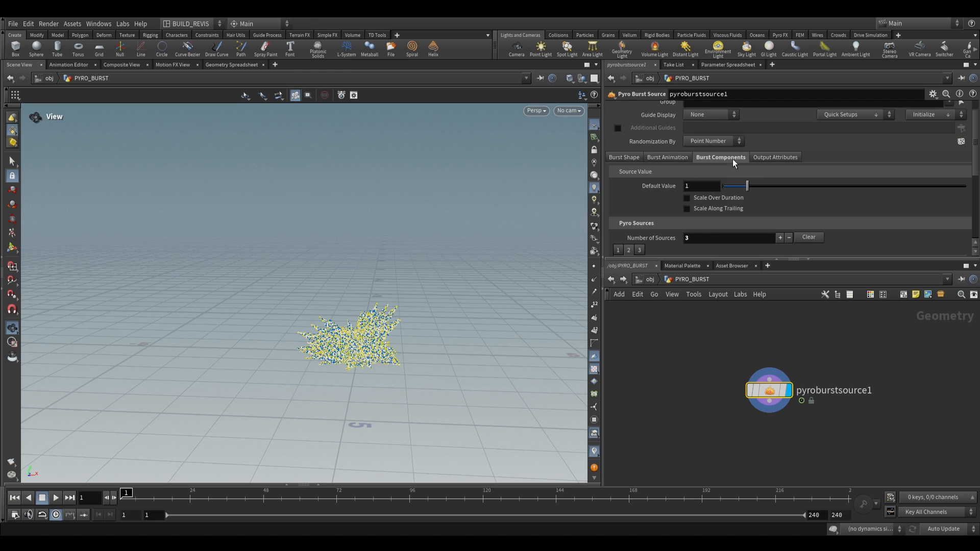
{"action": "scroll", "coordinate": [646, 222], "scroll_direction": "down", "scroll_amount": 2}
{"action": "scroll", "coordinate": [783, 184], "scroll_direction": "up", "scroll_amount": 1}
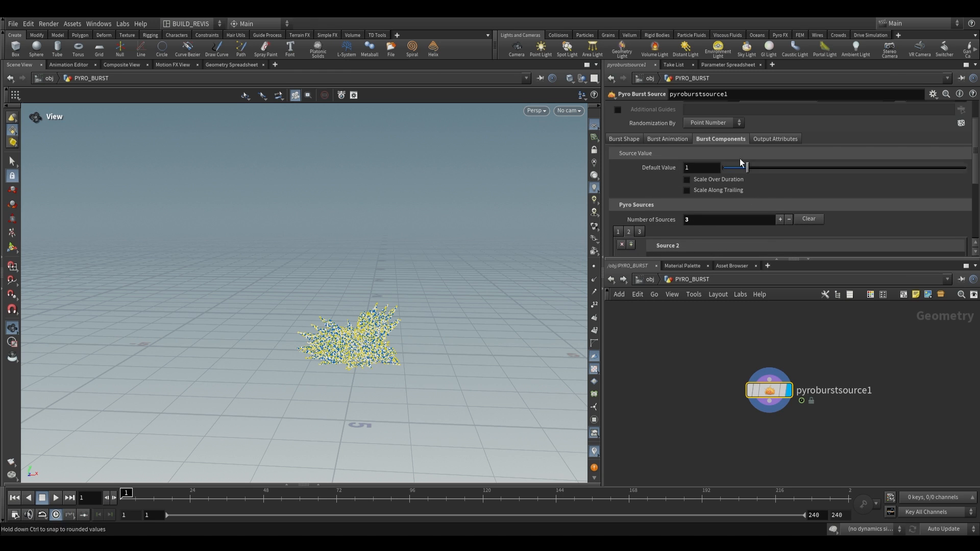
{"action": "scroll", "coordinate": [336, 327], "scroll_direction": "up", "scroll_amount": 5}
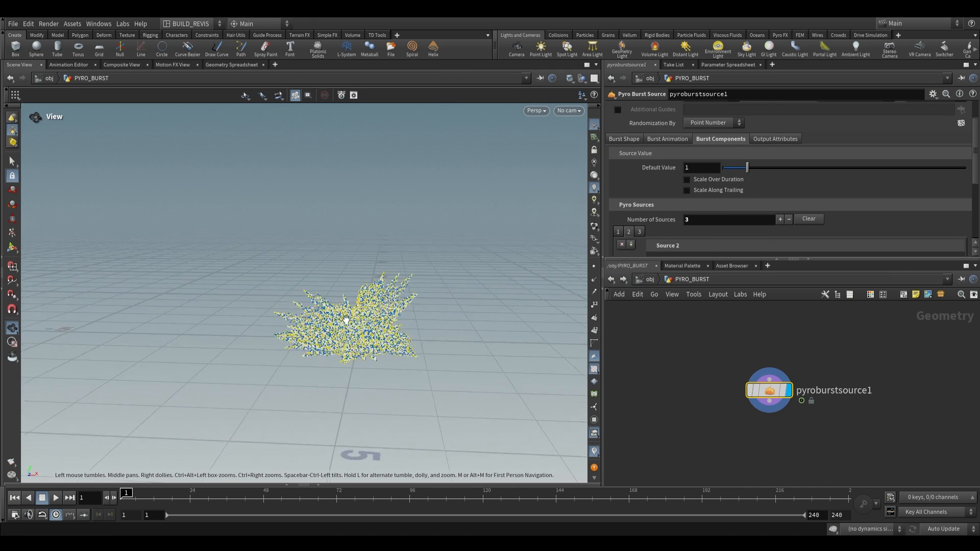
{"action": "left_click_drag", "start_coordinate": [338, 331], "coordinate": [341, 331]}
{"action": "scroll", "coordinate": [672, 194], "scroll_direction": "down", "scroll_amount": 3}
{"action": "left_click", "coordinate": [618, 178]}
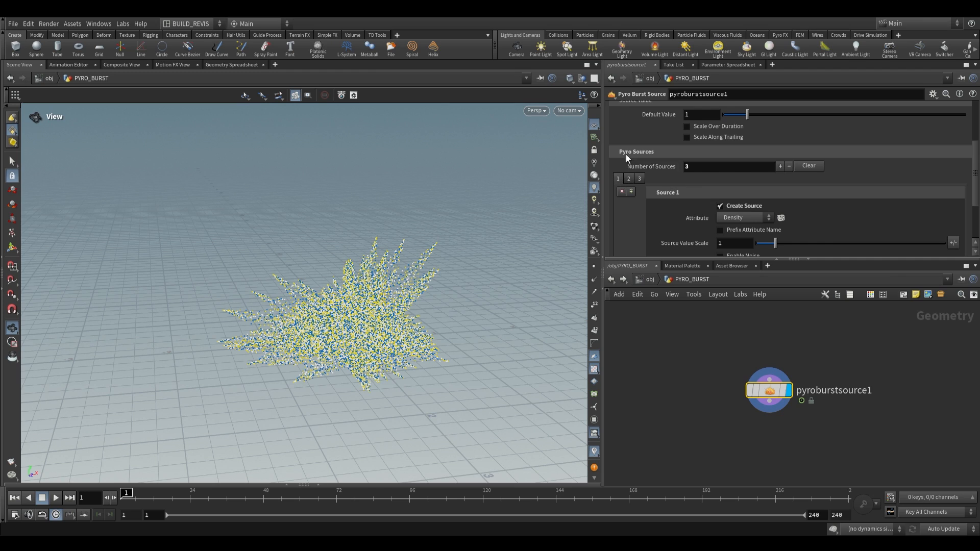
{"action": "scroll", "coordinate": [684, 189], "scroll_direction": "down", "scroll_amount": 3}
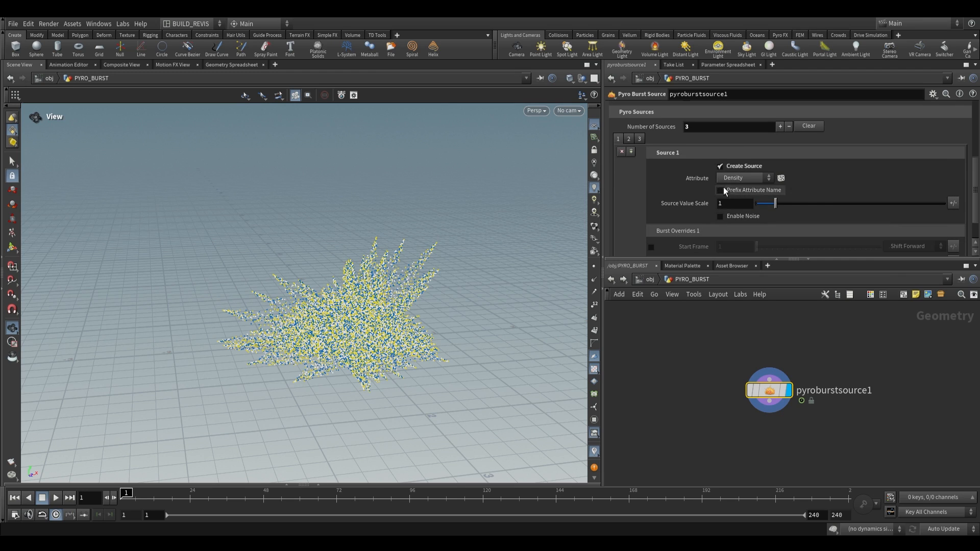
Examine the three Pyro Sources and the Attribute and Source Value Scale settings of Source 1.
{"action": "left_click", "coordinate": [629, 141]}
{"action": "left_click", "coordinate": [640, 139]}
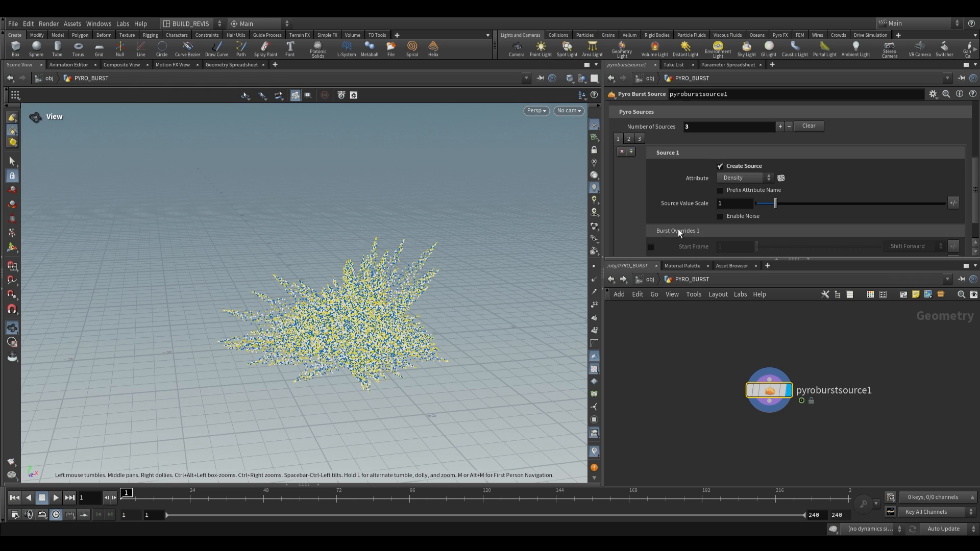
{"action": "scroll", "coordinate": [626, 217], "scroll_direction": "up", "scroll_amount": 1}
{"action": "left_click", "coordinate": [628, 165]}
{"action": "left_click", "coordinate": [618, 165]}
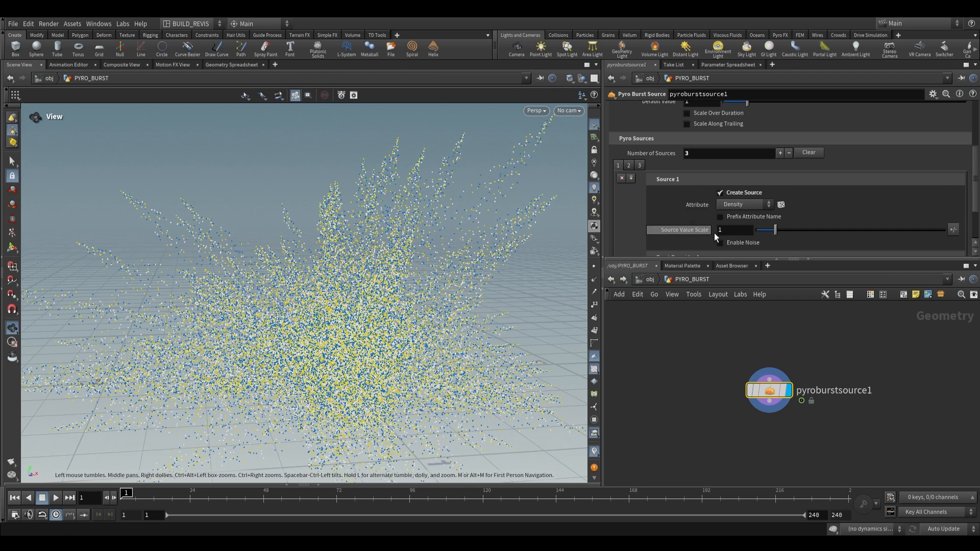
{"action": "scroll", "coordinate": [701, 223], "scroll_direction": "down", "scroll_amount": 2}
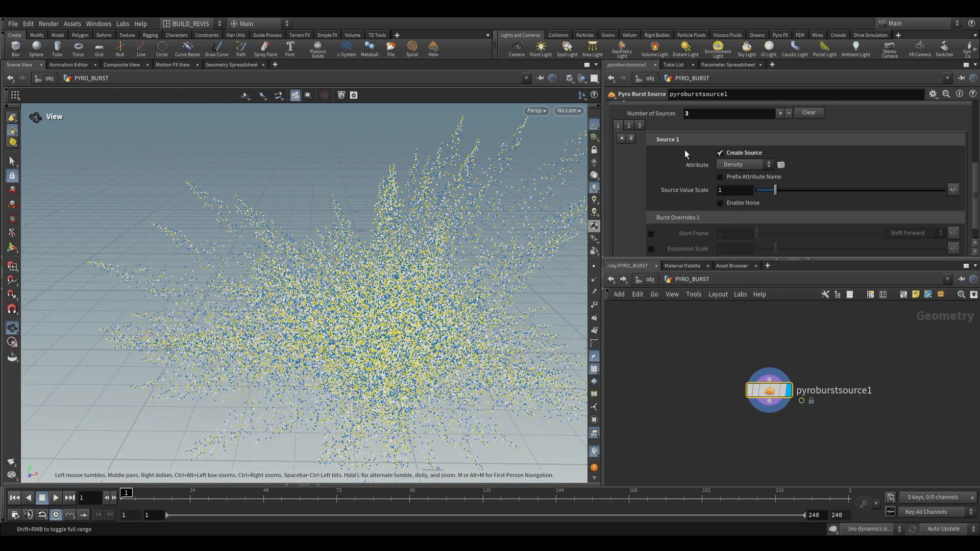
{"action": "scroll", "coordinate": [668, 184], "scroll_direction": "up", "scroll_amount": 1}
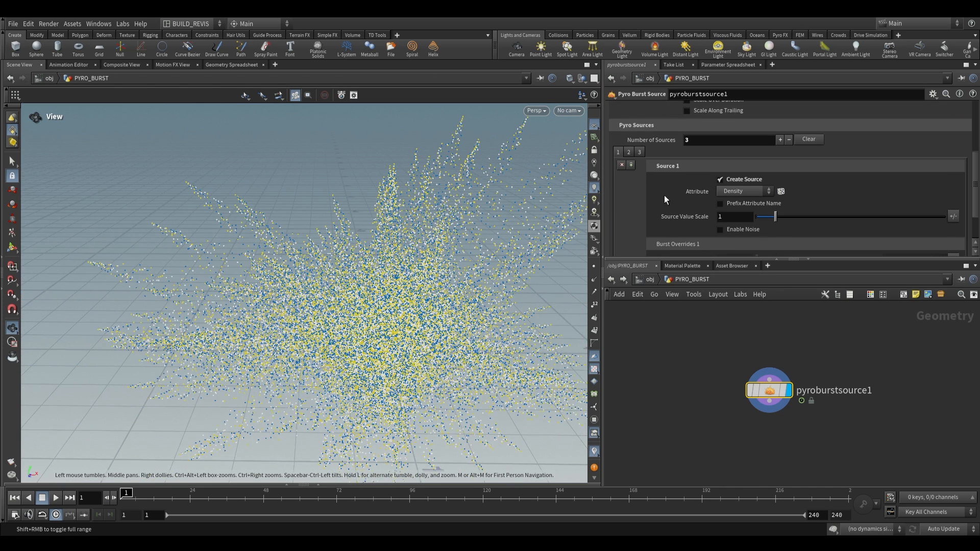
{"action": "scroll", "coordinate": [740, 219], "scroll_direction": "down", "scroll_amount": 1}
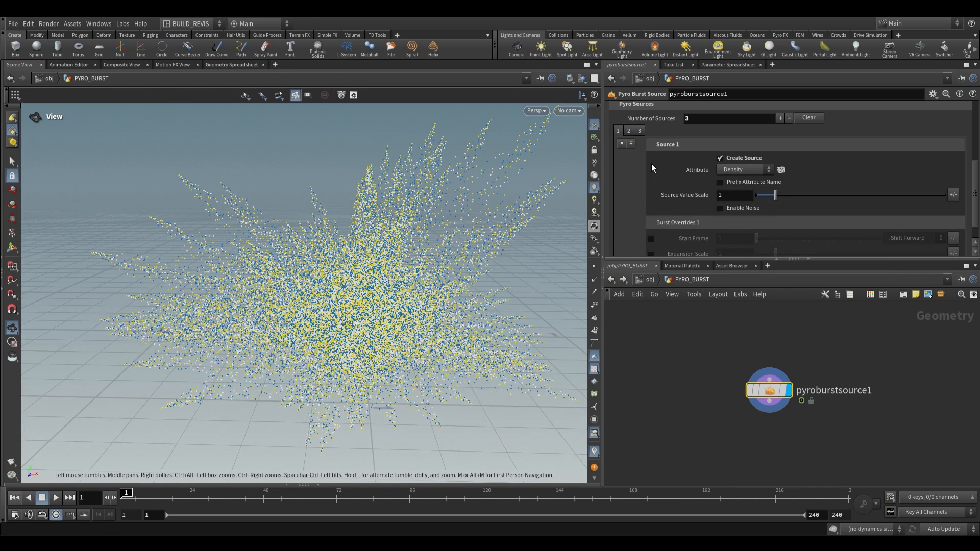
Try Enable Noise on Source 1, inspect the burst points in the viewport, and turn the noise off again.
{"action": "scroll", "coordinate": [661, 217], "scroll_direction": "down", "scroll_amount": 1}
{"action": "left_click", "coordinate": [736, 184]}
{"action": "left_click_drag", "start_coordinate": [542, 240], "coordinate": [407, 244]}
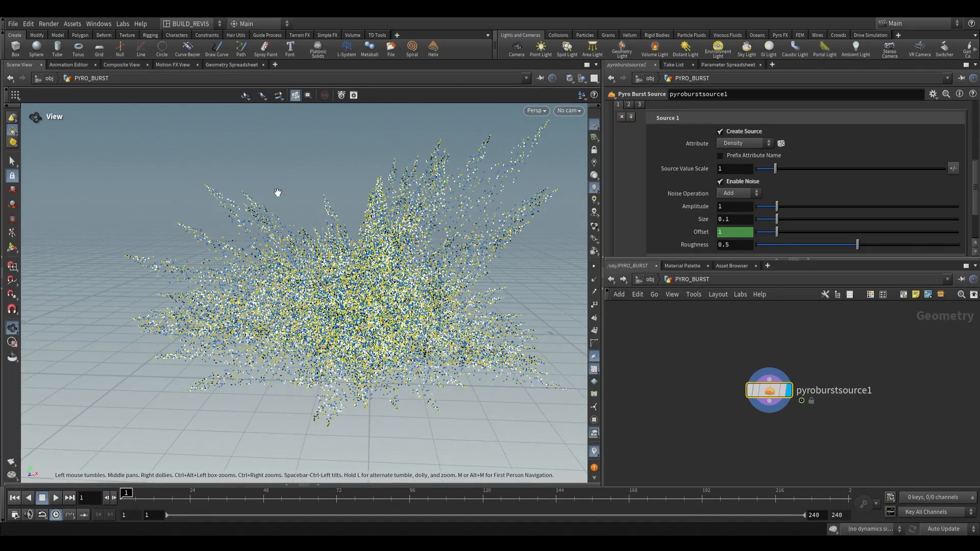
{"action": "left_click", "coordinate": [720, 181]}
Enable Scale Along Trailing for the source value and inspect its falloff along the burst trails.
{"action": "scroll", "coordinate": [699, 209], "scroll_direction": "up", "scroll_amount": 5}
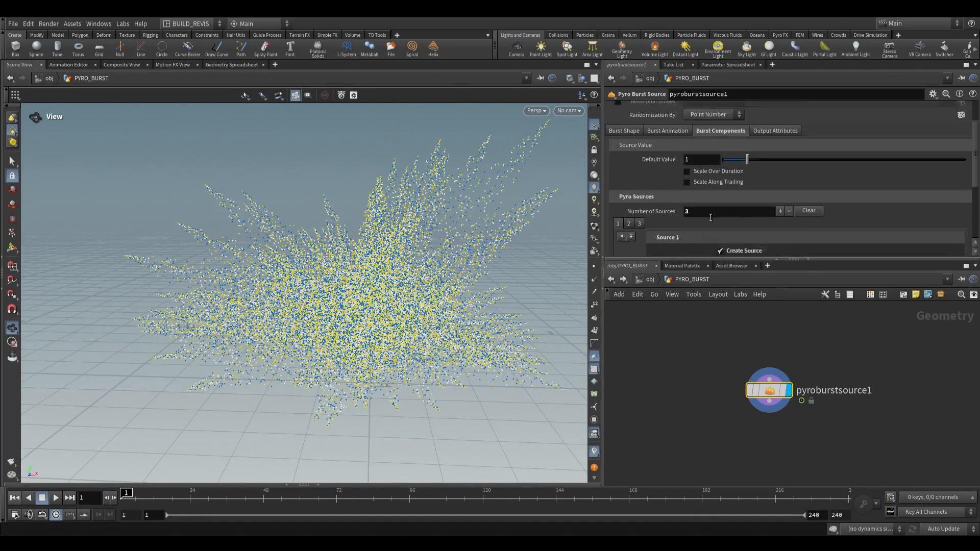
{"action": "left_click", "coordinate": [686, 182]}
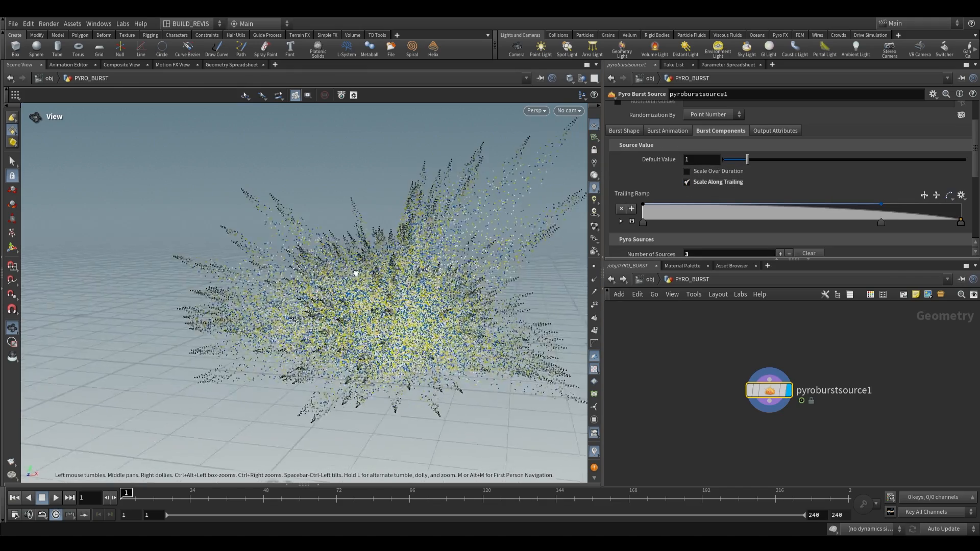
{"action": "left_click_drag", "start_coordinate": [356, 273], "coordinate": [364, 281]}
{"action": "left_click_drag", "start_coordinate": [254, 238], "coordinate": [192, 180]}
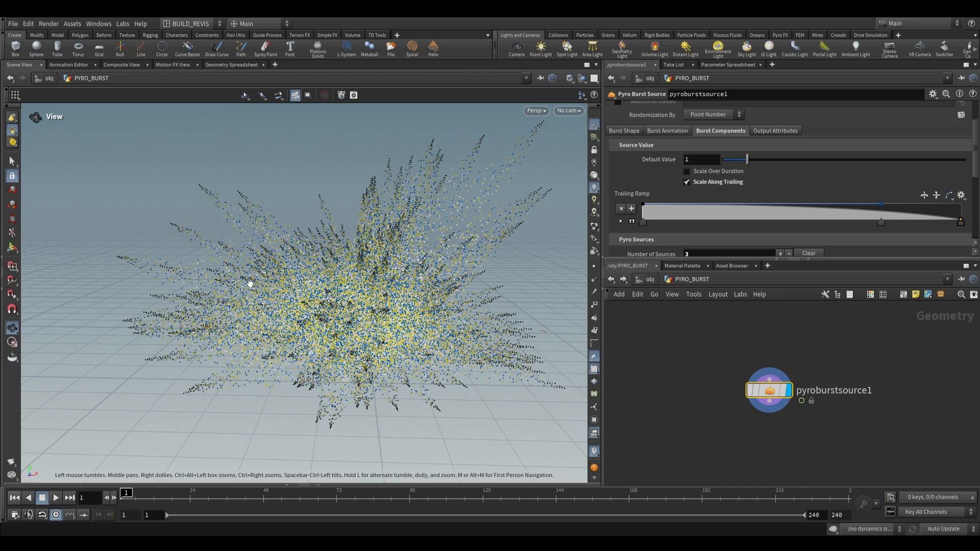
{"action": "left_click_drag", "start_coordinate": [394, 292], "coordinate": [349, 303]}
Reshape the Trailing Ramp to rise from about a third of its length, and inspect the burst at frame 3.
{"action": "left_click_drag", "start_coordinate": [643, 223], "coordinate": [743, 222]}
{"action": "left_click", "coordinate": [127, 494]}
{"action": "left_click_drag", "start_coordinate": [312, 281], "coordinate": [373, 292]}
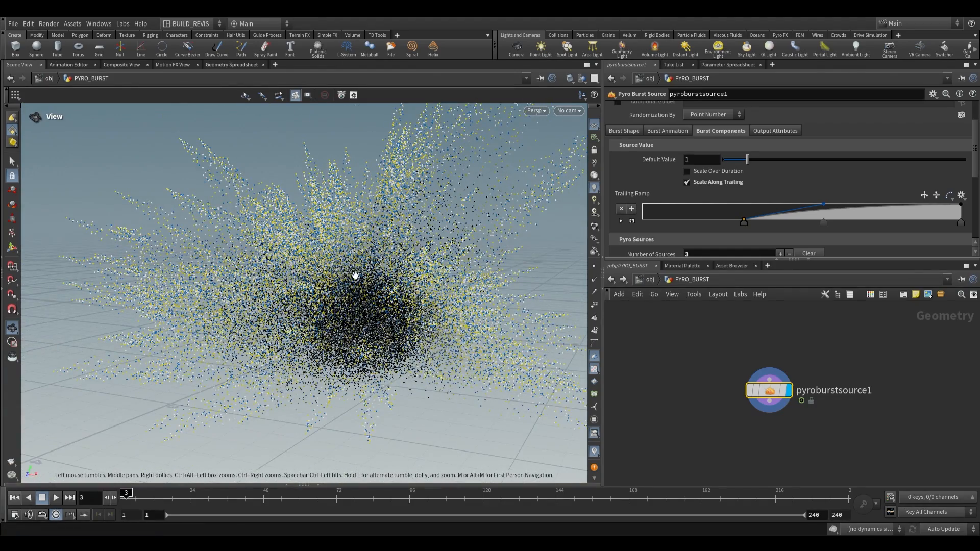
{"action": "left_click_drag", "start_coordinate": [317, 313], "coordinate": [404, 206]}
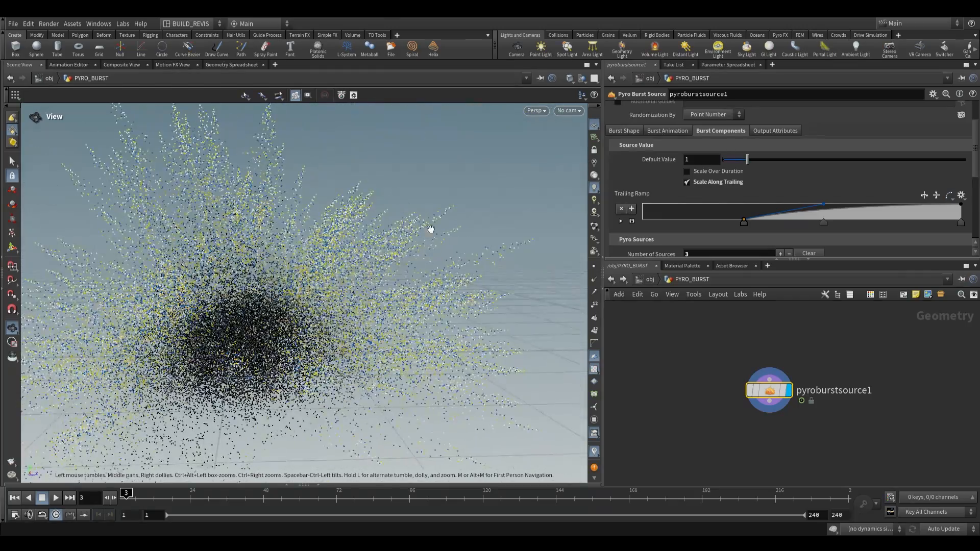
{"action": "left_click_drag", "start_coordinate": [347, 261], "coordinate": [300, 297]}
Show the Output Attributes of the burst source and inspect the pyroburstsource1 node's information.
{"action": "scroll", "coordinate": [764, 130], "scroll_direction": "down", "scroll_amount": 1}
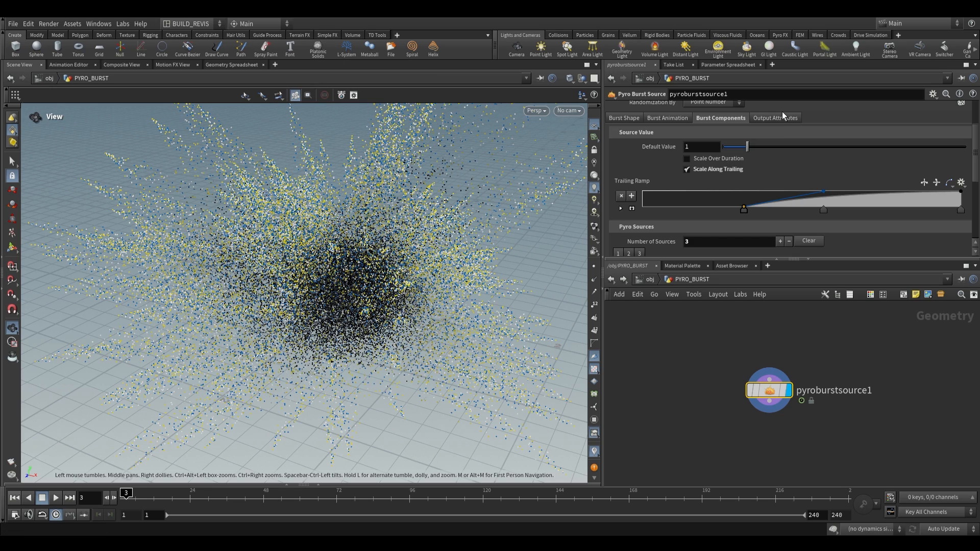
{"action": "left_click", "coordinate": [781, 118]}
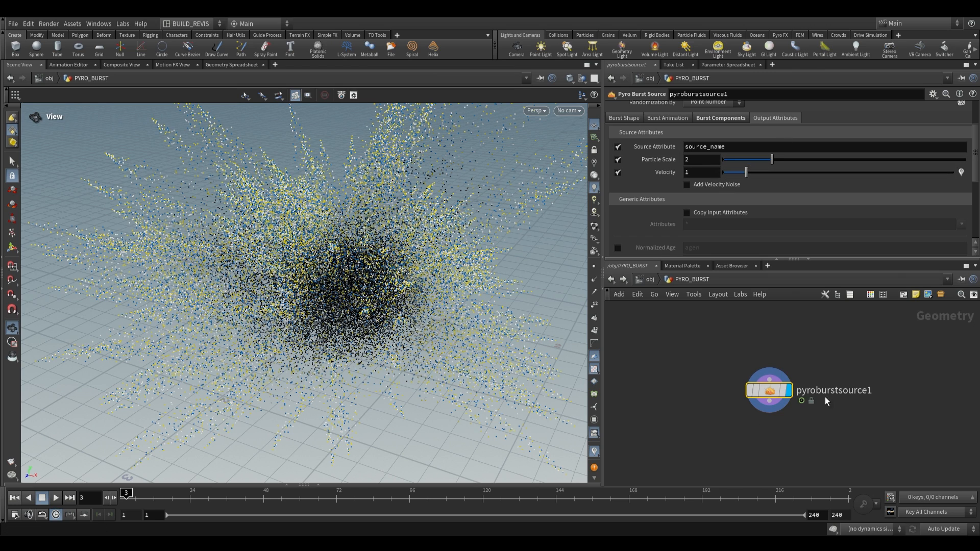
{"action": "middle_click", "coordinate": [773, 389]}
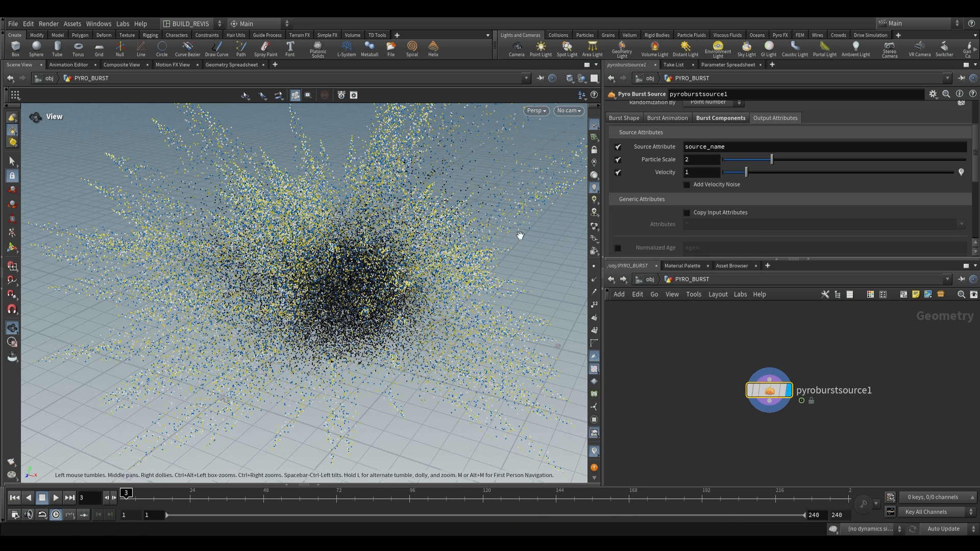
Try displaying the particles as Lit Spheres in the geometry display options to inspect the particle scale.
{"action": "key", "text": "d"}
{"action": "left_click", "coordinate": [138, 248]}
{"action": "left_click", "coordinate": [126, 251]}
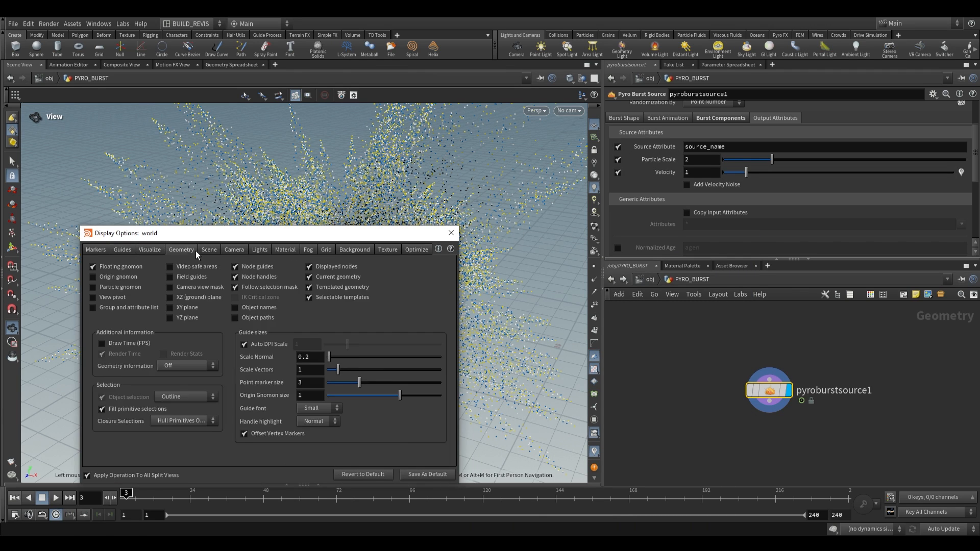
{"action": "left_click", "coordinate": [182, 249]}
{"action": "left_click", "coordinate": [174, 391]}
{"action": "left_click", "coordinate": [167, 442]}
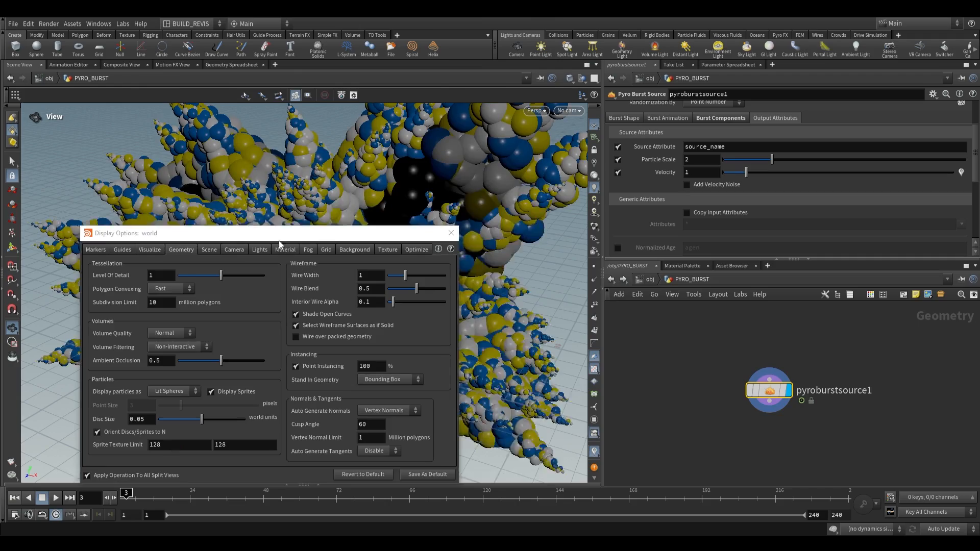
{"action": "left_click_drag", "start_coordinate": [278, 234], "coordinate": [651, 237]}
{"action": "left_click", "coordinate": [823, 237]}
Display the point trails in the viewport at frame 2 to examine the burst's velocity directions.
{"action": "left_click_drag", "start_coordinate": [317, 313], "coordinate": [324, 243]}
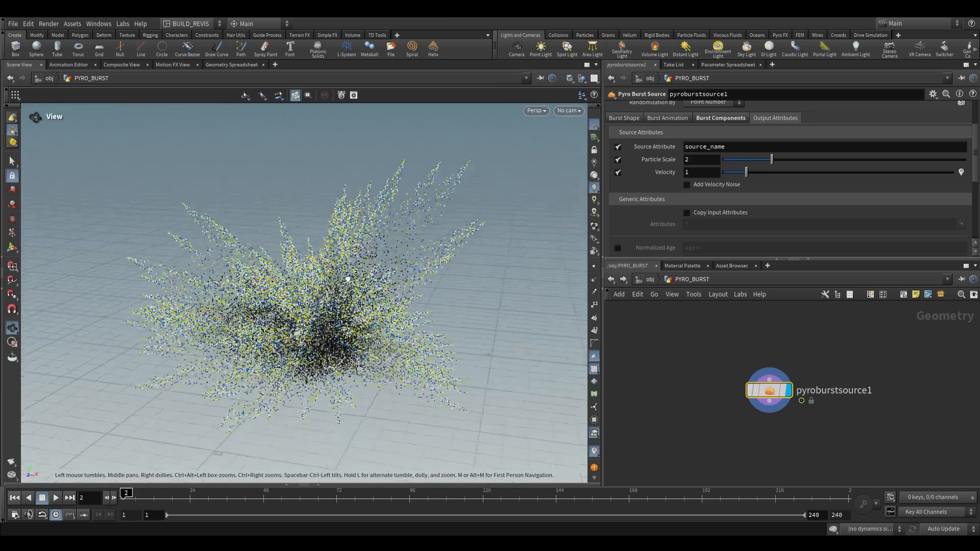
{"action": "left_click_drag", "start_coordinate": [360, 272], "coordinate": [352, 317]}
{"action": "left_click", "coordinate": [593, 293]}
{"action": "scroll", "coordinate": [362, 210], "scroll_direction": "up", "scroll_amount": 10}
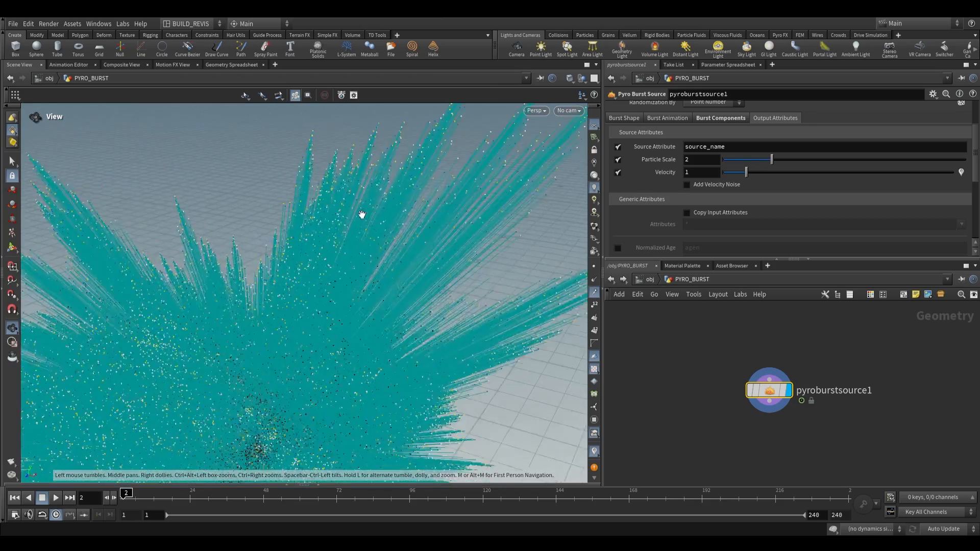
Try Add Velocity Noise on the output velocity, compare the trails, and turn the noise and trail display off.
{"action": "left_click", "coordinate": [686, 184]}
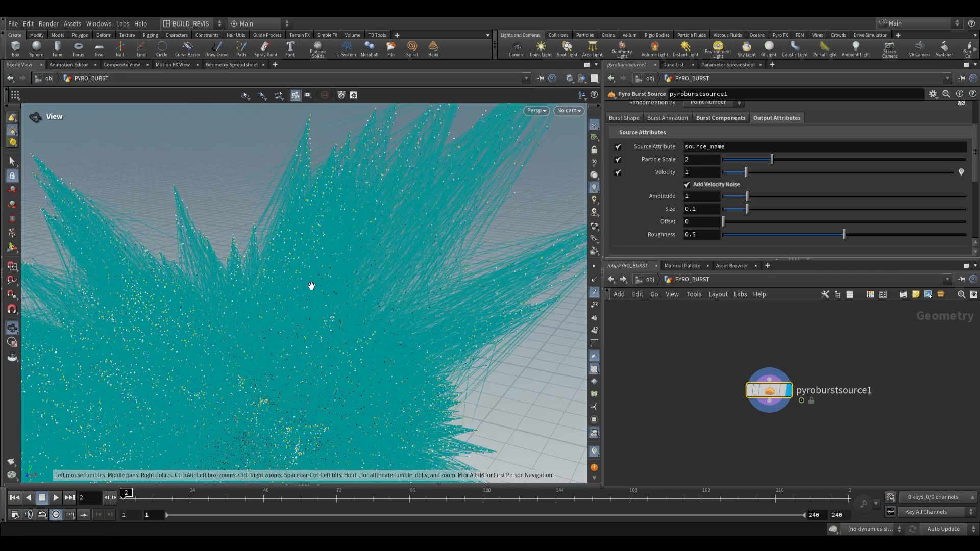
{"action": "scroll", "coordinate": [322, 280], "scroll_direction": "down", "scroll_amount": 10}
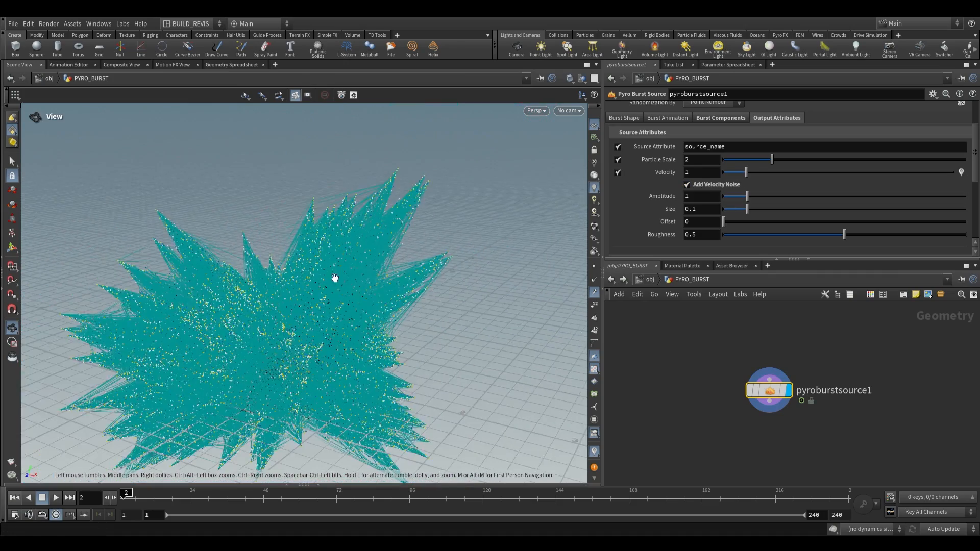
{"action": "left_click", "coordinate": [710, 185]}
{"action": "left_click_drag", "start_coordinate": [255, 317], "coordinate": [355, 268]}
{"action": "scroll", "coordinate": [669, 168], "scroll_direction": "down", "scroll_amount": 2}
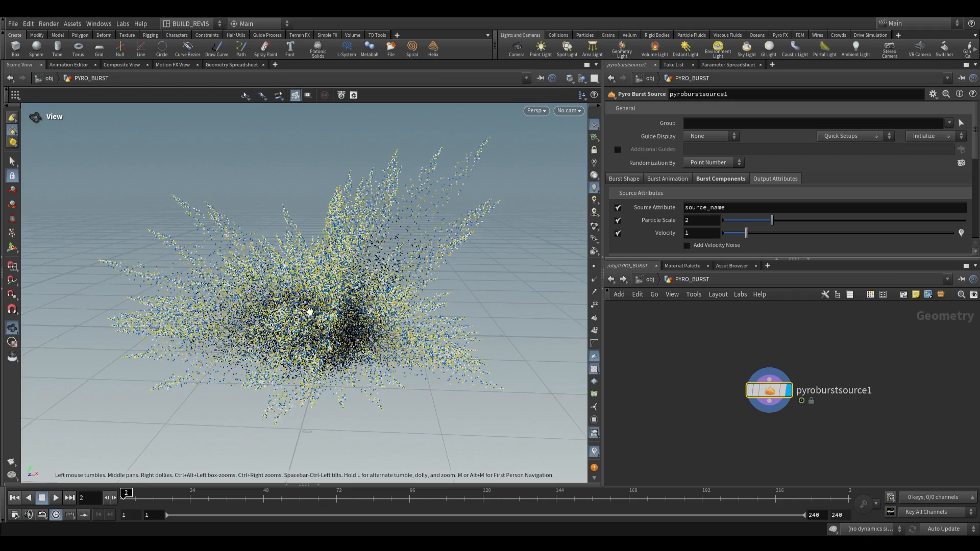
{"action": "left_click_drag", "start_coordinate": [311, 313], "coordinate": [400, 284]}
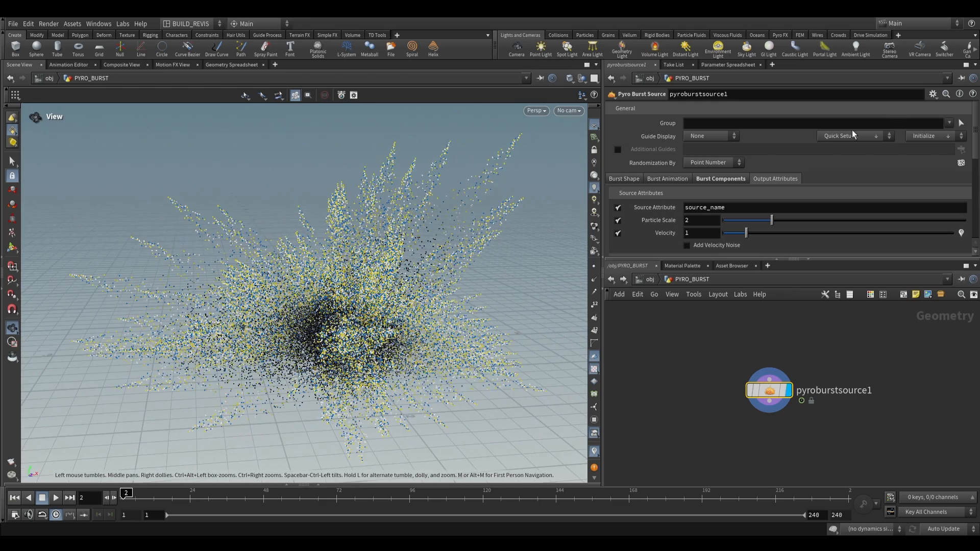
Add a Volume Rasterize Attributes node below pyroburstsource1.
{"action": "key", "text": "Tab"}
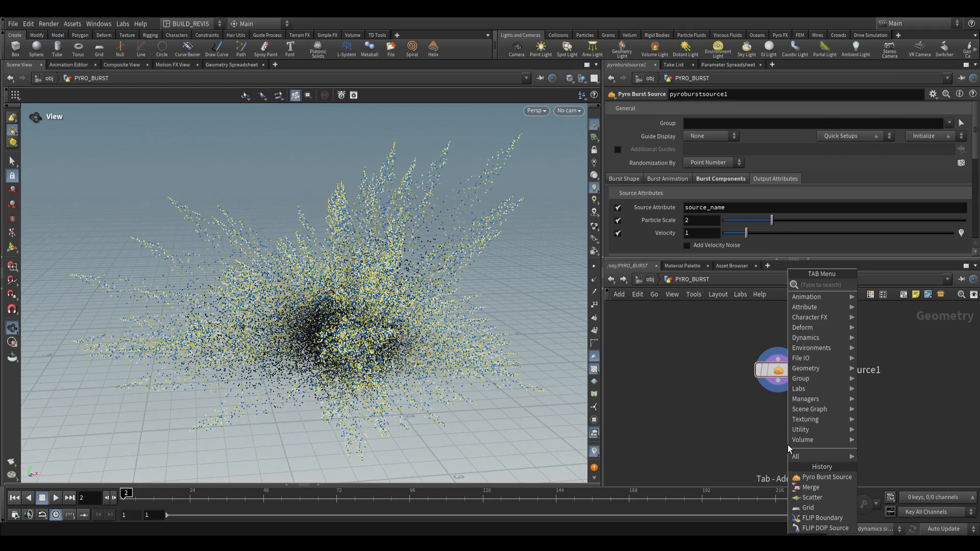
{"action": "type", "text": "volume r"}
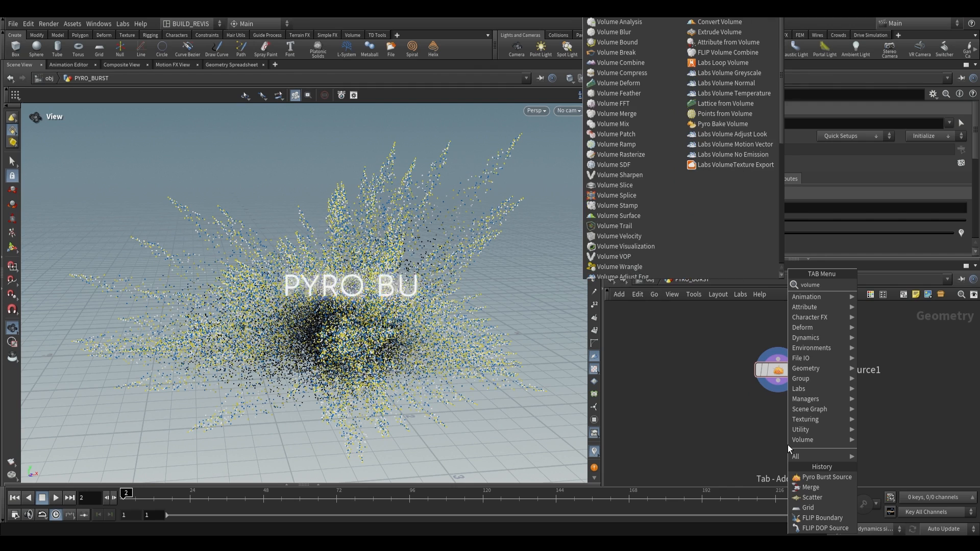
{"action": "key", "text": "Down"}
{"action": "key", "text": "Down"}
{"action": "key", "text": "Return"}
{"action": "left_click", "coordinate": [773, 449]}
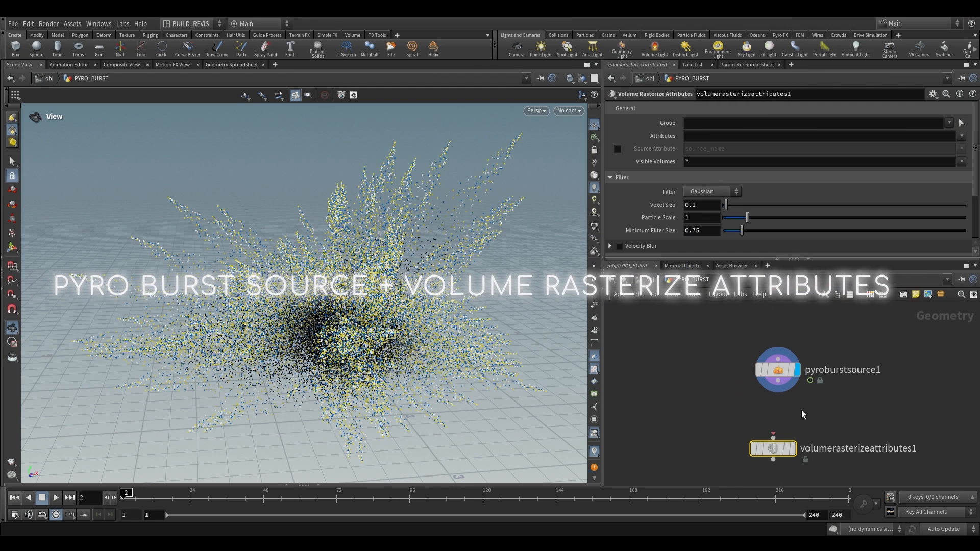
Connect pyroburstsource1 to the Volume Rasterize Attributes node and display that node's output.
{"action": "left_click", "coordinate": [778, 381]}
{"action": "left_click", "coordinate": [773, 440]}
{"action": "left_click", "coordinate": [790, 452]}
{"action": "left_click", "coordinate": [792, 453]}
{"action": "left_click", "coordinate": [792, 449]}
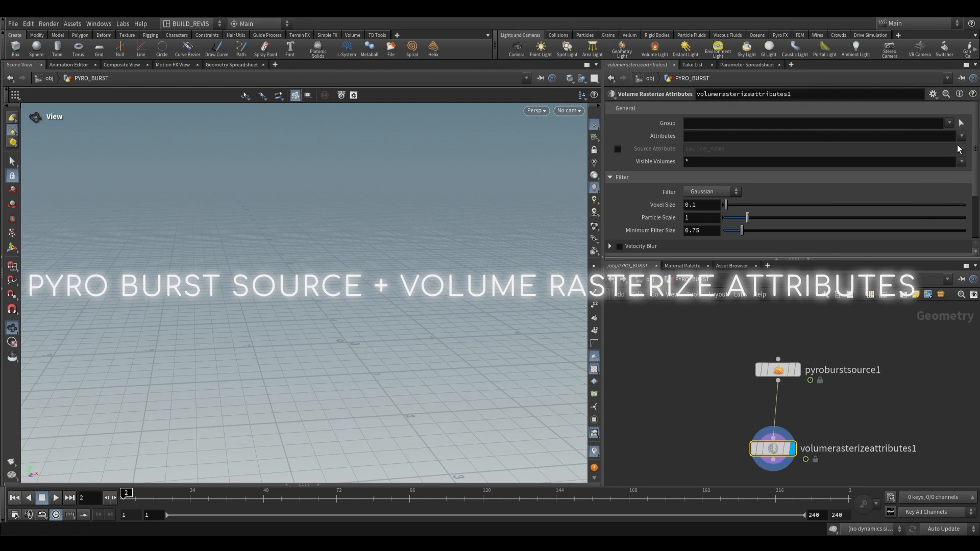
Try rasterizing only the density attribute to preview the volume, and delete the Volume Rasterize Attributes node.
{"action": "left_click", "coordinate": [961, 136]}
{"action": "left_click", "coordinate": [936, 177]}
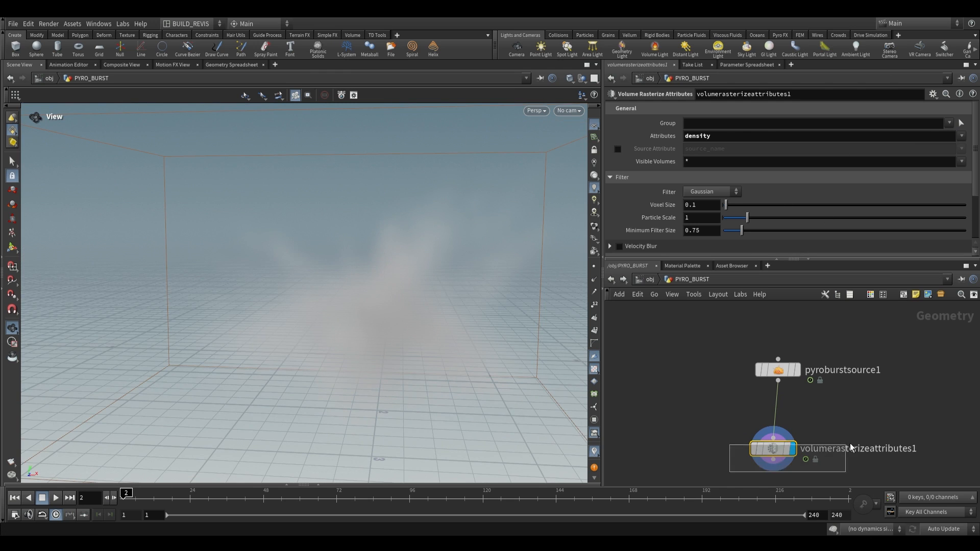
{"action": "key", "text": "Delete"}
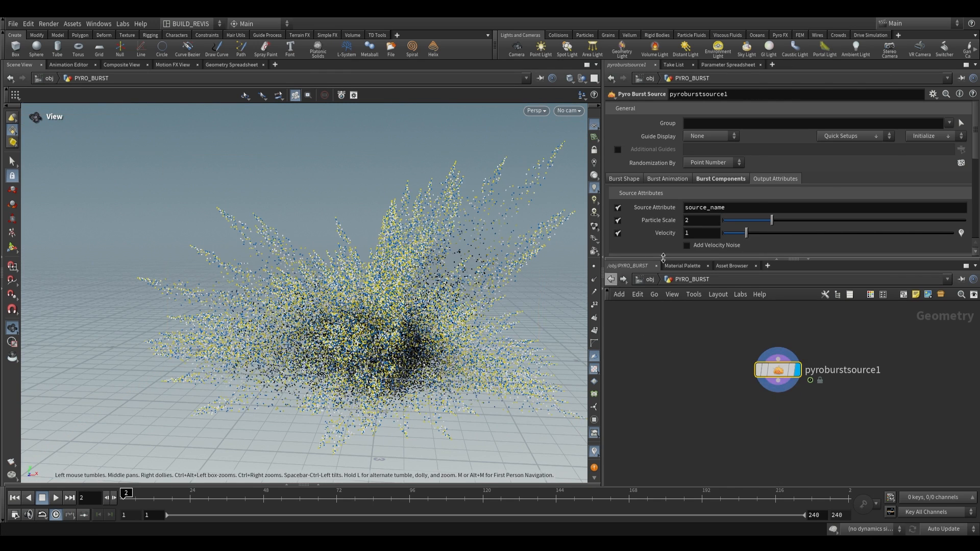
Apply the Source Volume quick setup to pyroburstsource1 and frame the resulting volume in the viewport.
{"action": "left_click", "coordinate": [848, 139]}
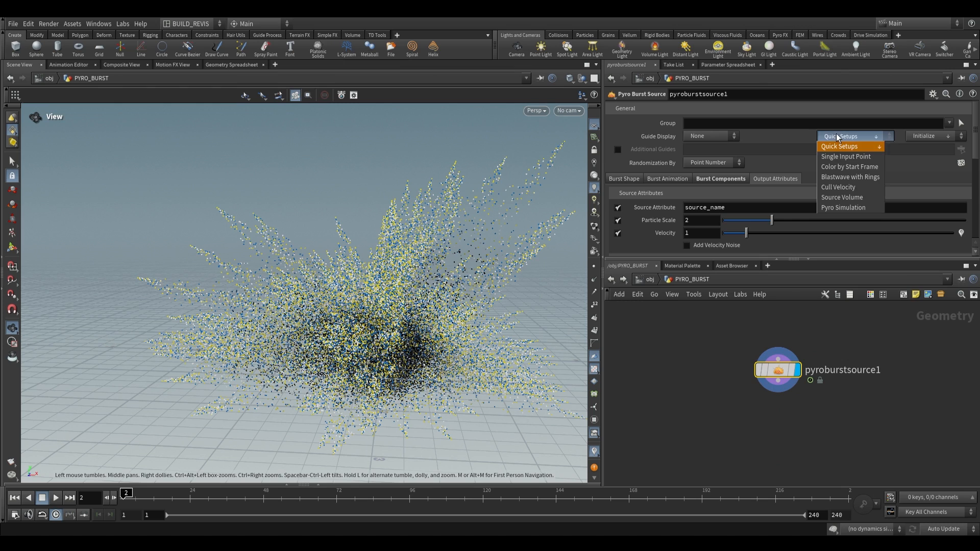
{"action": "left_click", "coordinate": [844, 198]}
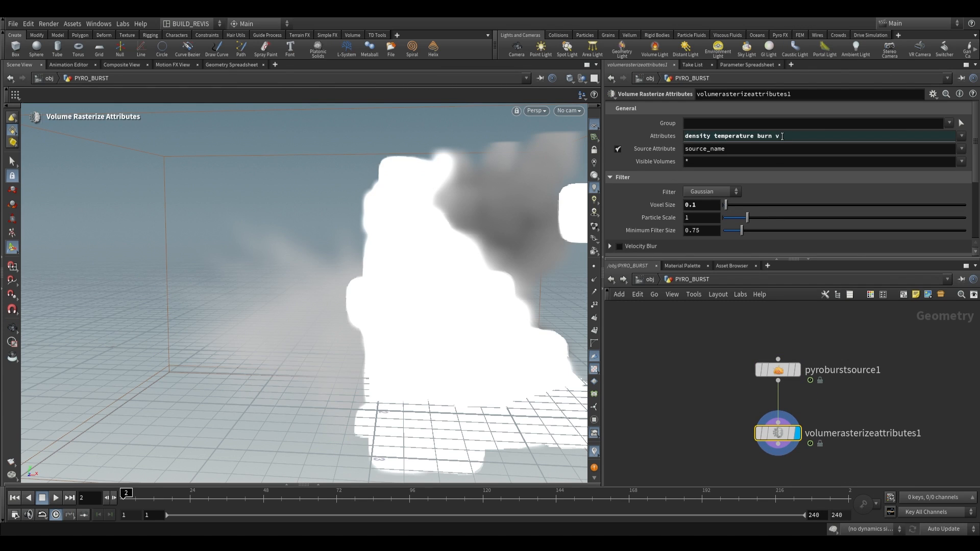
{"action": "left_click", "coordinate": [15, 326]}
{"action": "key", "text": "h"}
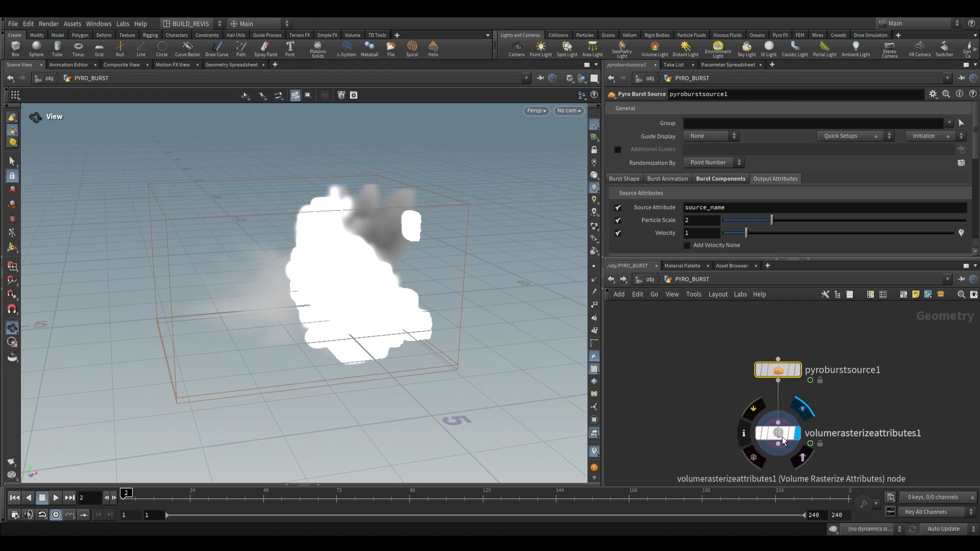
Compare the Attributes listed on the Volume Rasterize Attributes node with the Pyro Sources on pyroburstsource1, including Source 3.
{"action": "left_click", "coordinate": [669, 135]}
{"action": "left_click", "coordinate": [777, 370]}
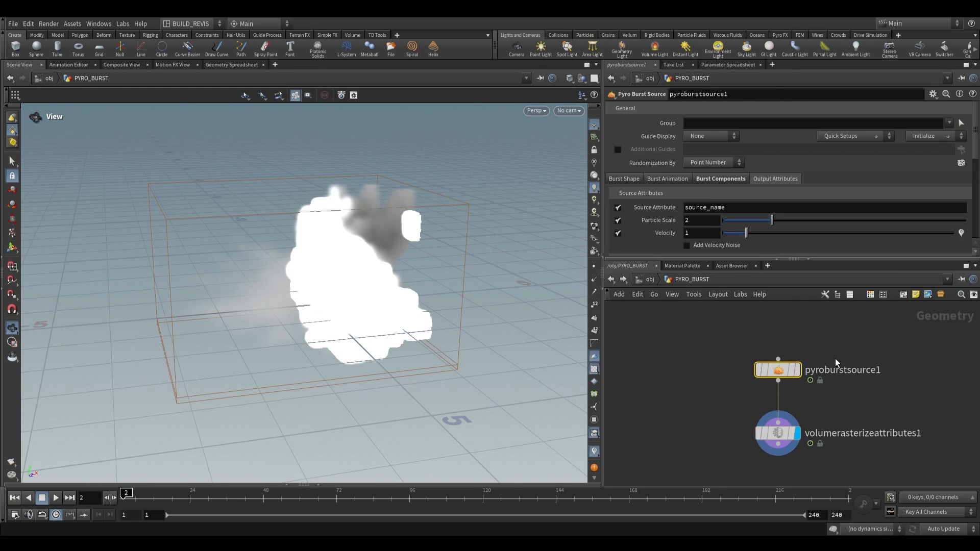
{"action": "scroll", "coordinate": [650, 219], "scroll_direction": "down", "scroll_amount": 5}
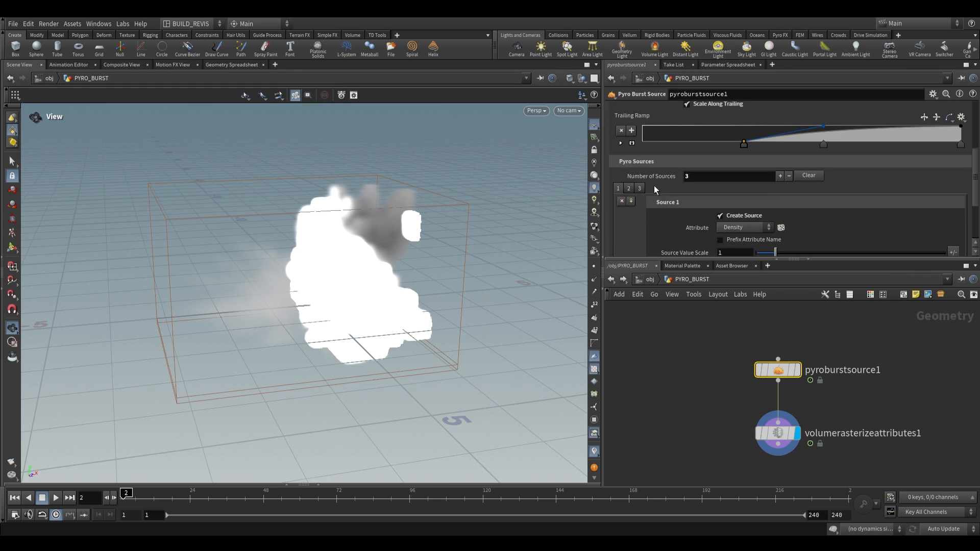
{"action": "scroll", "coordinate": [641, 190], "scroll_direction": "down", "scroll_amount": 1}
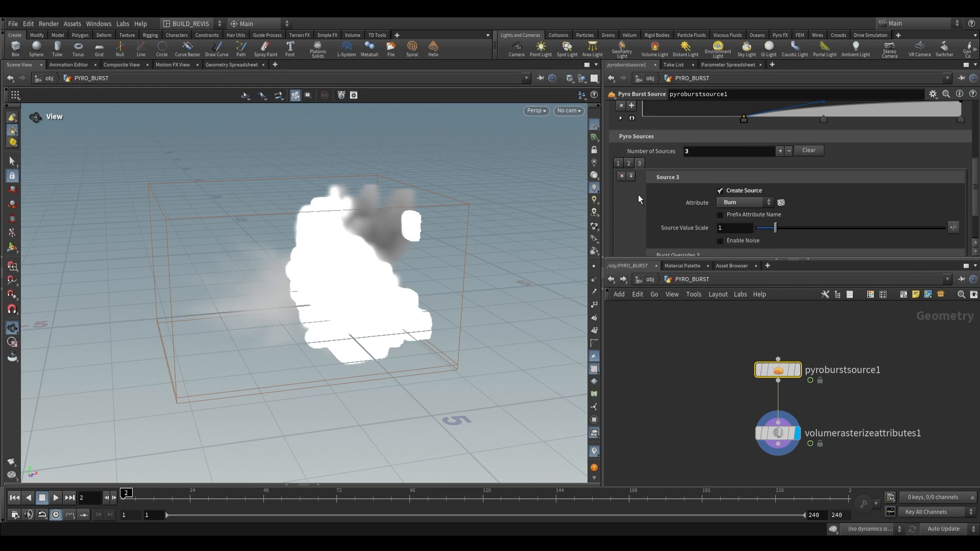
{"action": "left_click", "coordinate": [778, 432]}
{"action": "left_click", "coordinate": [670, 139]}
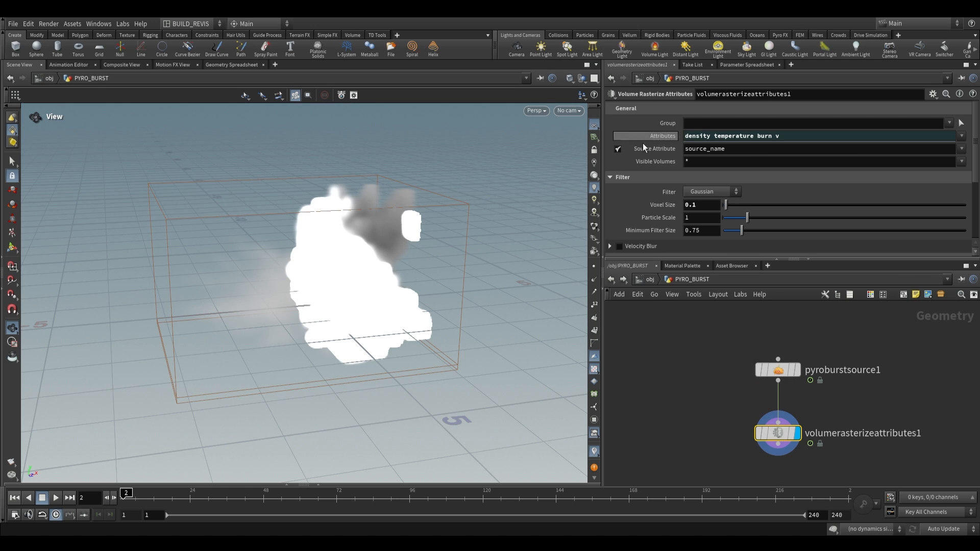
Apply the Pyro Simulation quick setup to pyroburstsource1.
{"action": "scroll", "coordinate": [840, 444], "scroll_direction": "up", "scroll_amount": 1}
{"action": "middle_click_drag", "start_coordinate": [840, 444], "coordinate": [789, 393]}
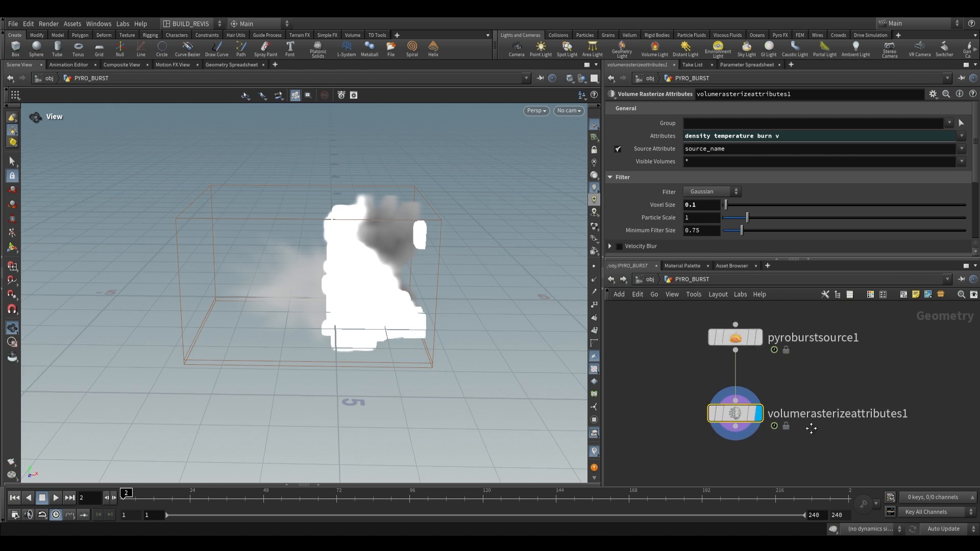
{"action": "left_click", "coordinate": [755, 408]}
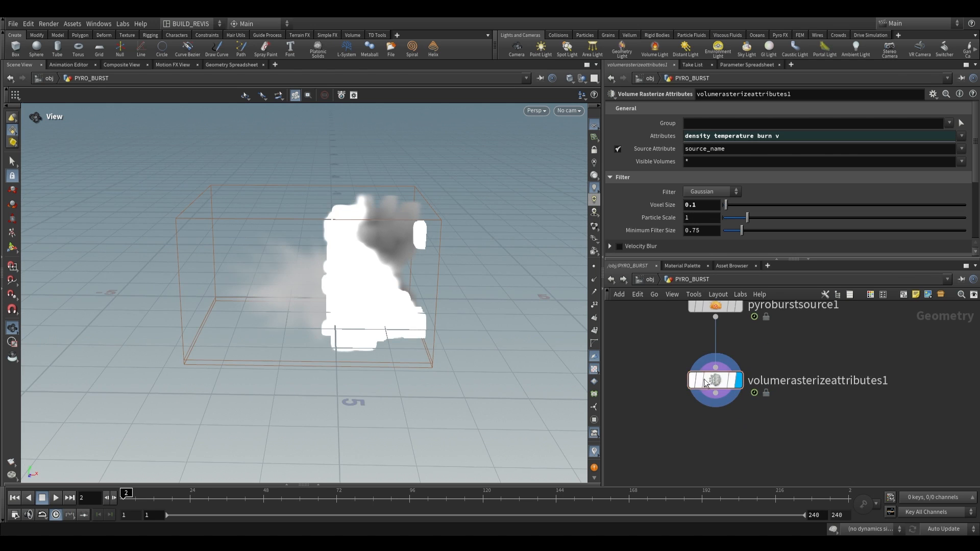
{"action": "scroll", "coordinate": [753, 411], "scroll_direction": "down", "scroll_amount": 2}
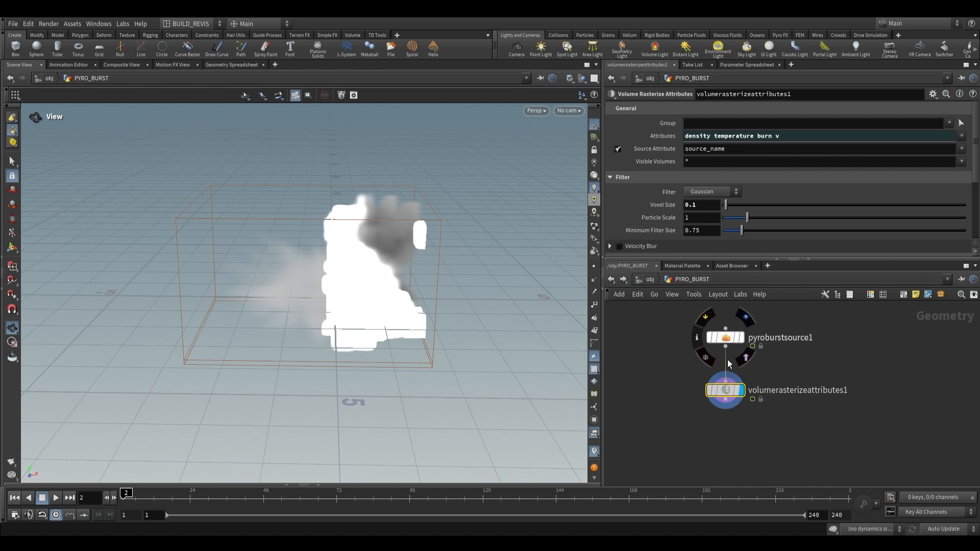
{"action": "left_click", "coordinate": [725, 339]}
{"action": "left_click", "coordinate": [847, 136]}
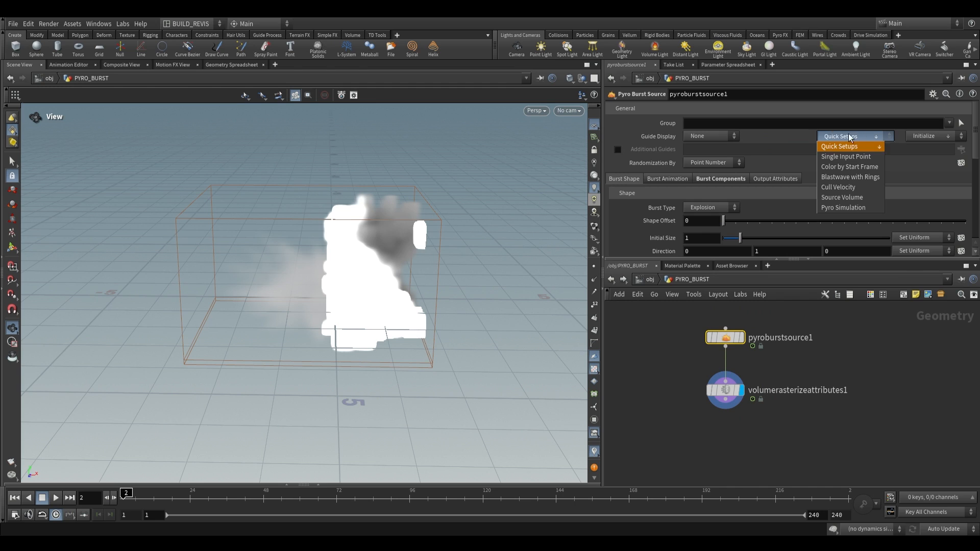
{"action": "left_click", "coordinate": [852, 207]}
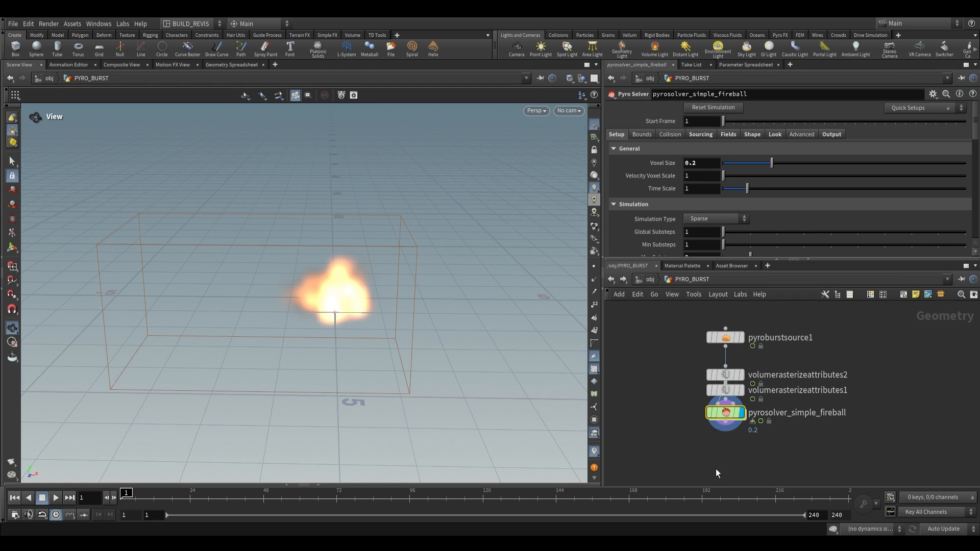
Remove the leftover volumerasterizeattributes1 node and set the pyro solver's Voxel Size to 0.05.
{"action": "left_click_drag", "start_coordinate": [725, 412], "coordinate": [824, 413]}
{"action": "left_click_drag", "start_coordinate": [724, 390], "coordinate": [660, 406]}
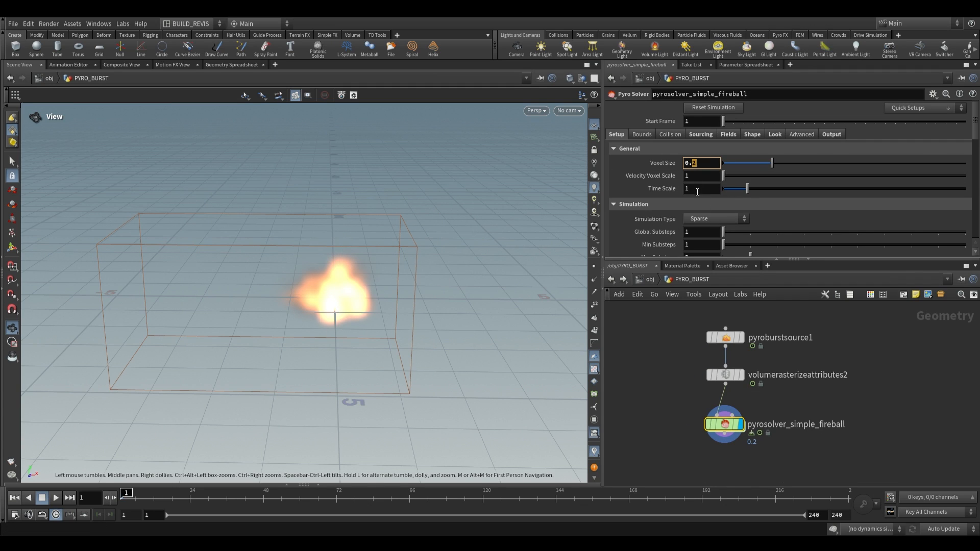
{"action": "key", "text": "Return"}
{"action": "left_click", "coordinate": [59, 497]}
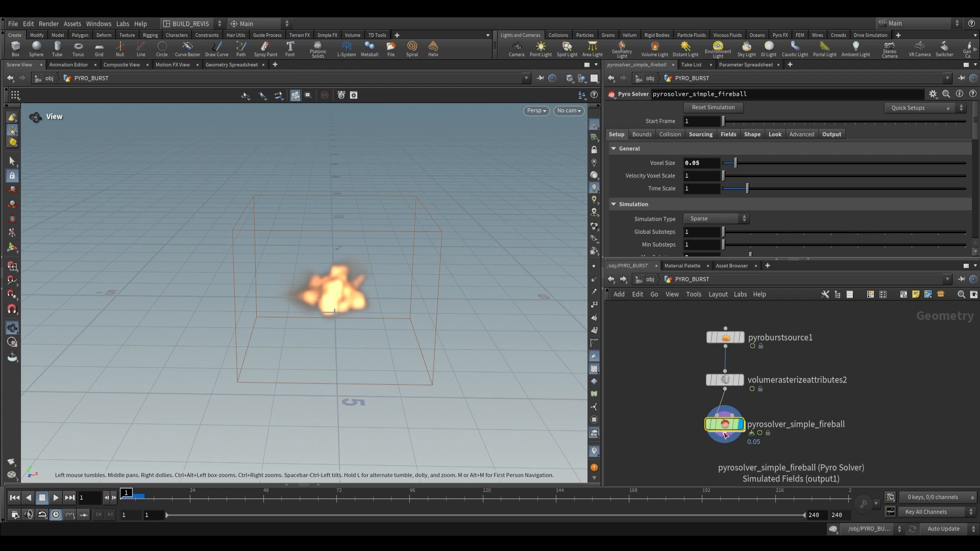
Check the Voxel Size on volumerasterizeattributes2 and the Trailing settings on pyroburstsource1.
{"action": "left_click", "coordinate": [727, 378]}
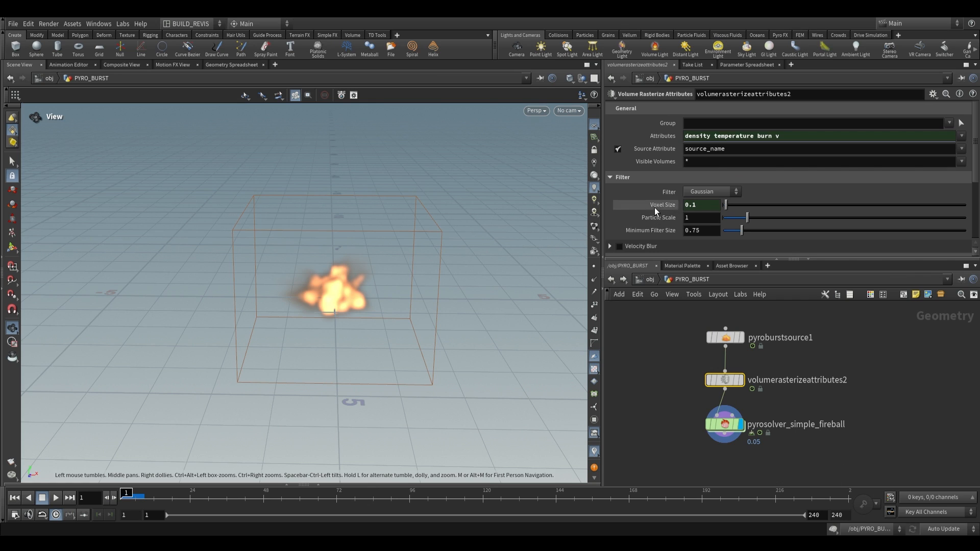
{"action": "left_click", "coordinate": [654, 208]}
{"action": "left_click", "coordinate": [722, 340]}
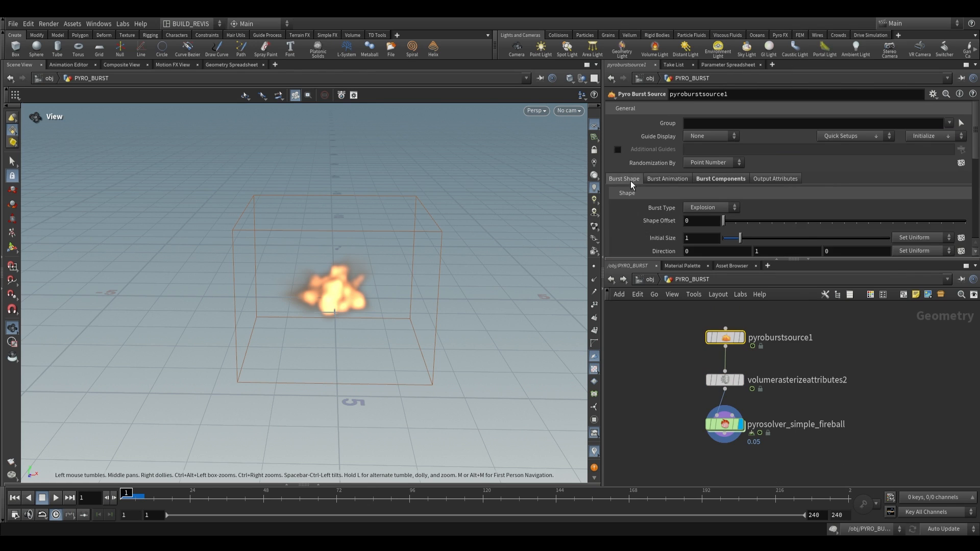
{"action": "scroll", "coordinate": [650, 203], "scroll_direction": "down", "scroll_amount": 5}
{"action": "scroll", "coordinate": [653, 201], "scroll_direction": "up", "scroll_amount": 3}
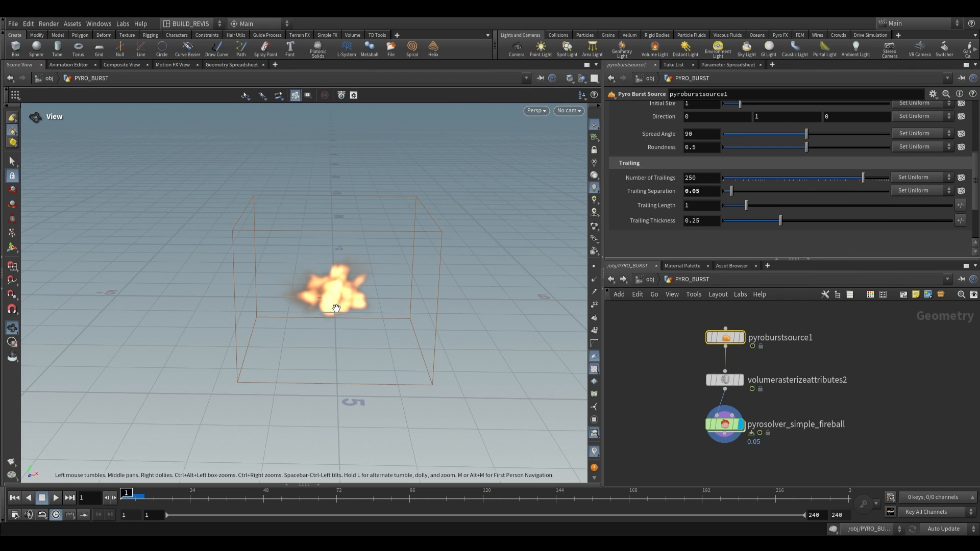
Compare the output of volumerasterizeattributes2 with that of pyrosolver_simple_fireball by switching the displayed node.
{"action": "left_click_drag", "start_coordinate": [332, 313], "coordinate": [327, 278]}
{"action": "scroll", "coordinate": [684, 376], "scroll_direction": "up", "scroll_amount": 3}
{"action": "left_click", "coordinate": [788, 348]}
{"action": "middle_click_drag", "start_coordinate": [735, 390], "coordinate": [724, 359]}
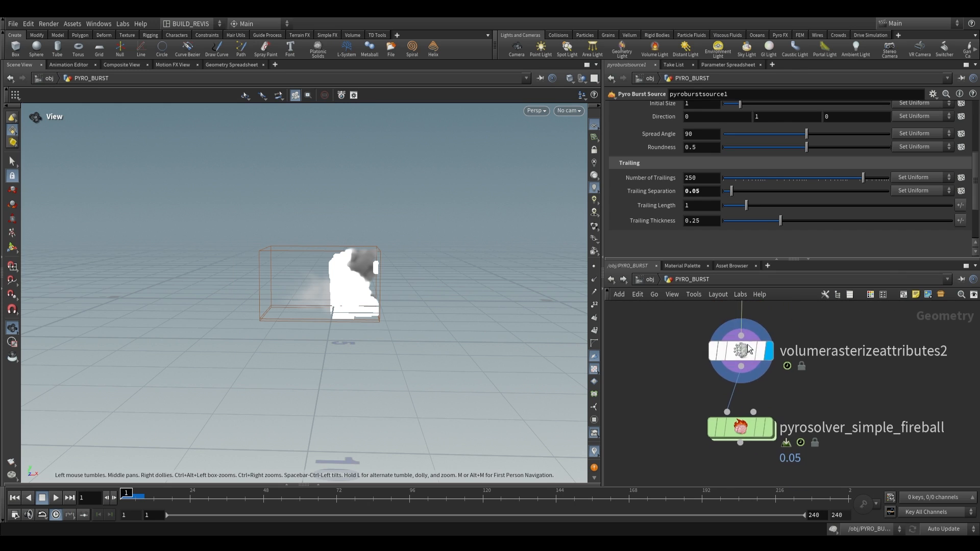
{"action": "left_click", "coordinate": [725, 356]}
{"action": "left_click", "coordinate": [761, 432]}
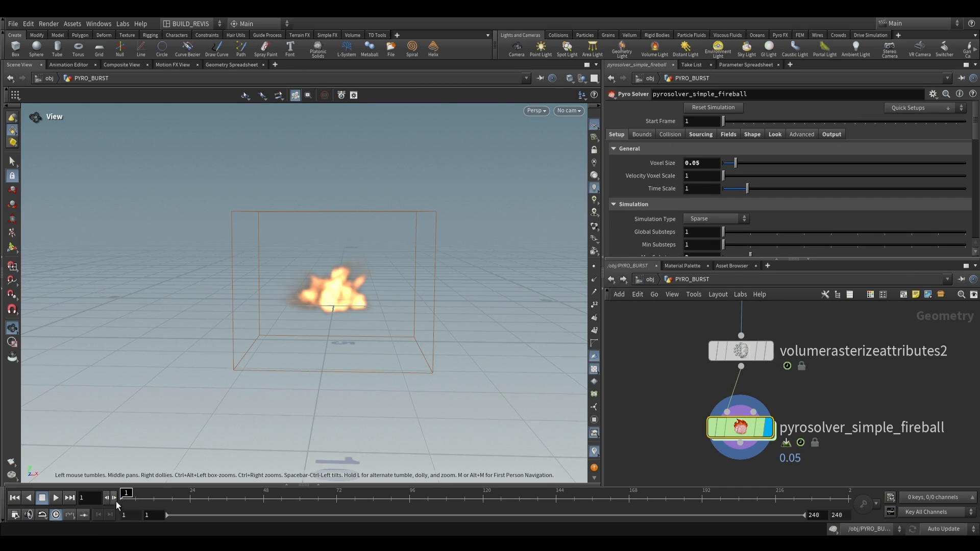
Play the fireball simulation to frame 13 and inspect the explosion from the side.
{"action": "left_click", "coordinate": [56, 498]}
{"action": "scroll", "coordinate": [410, 310], "scroll_direction": "up", "scroll_amount": 3}
{"action": "scroll", "coordinate": [414, 322], "scroll_direction": "up", "scroll_amount": 3}
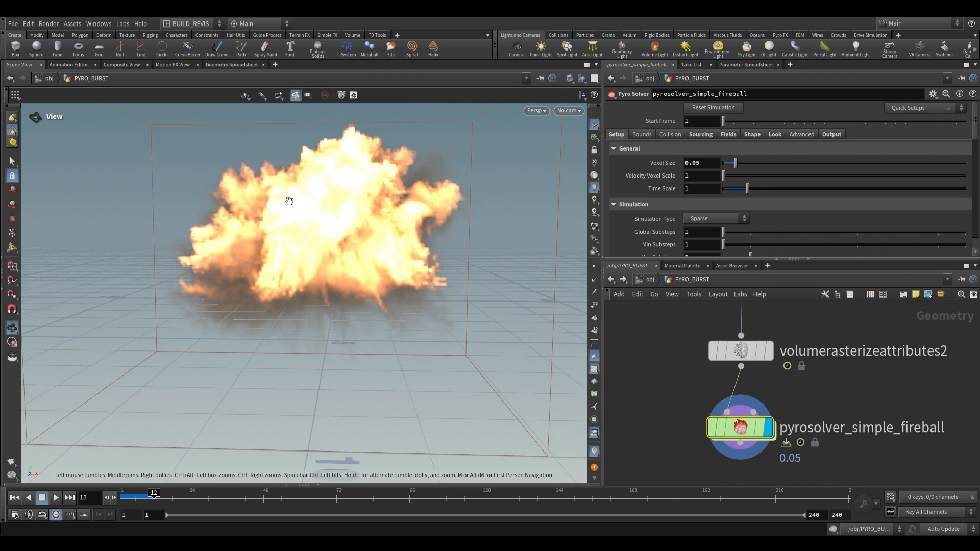
{"action": "left_click_drag", "start_coordinate": [310, 204], "coordinate": [230, 232]}
Apply the Create Pyro Look quick setup to pyrosolver_simple_fireball.
{"action": "middle_click_drag", "start_coordinate": [783, 436], "coordinate": [781, 393]}
{"action": "scroll", "coordinate": [781, 393], "scroll_direction": "down", "scroll_amount": 2}
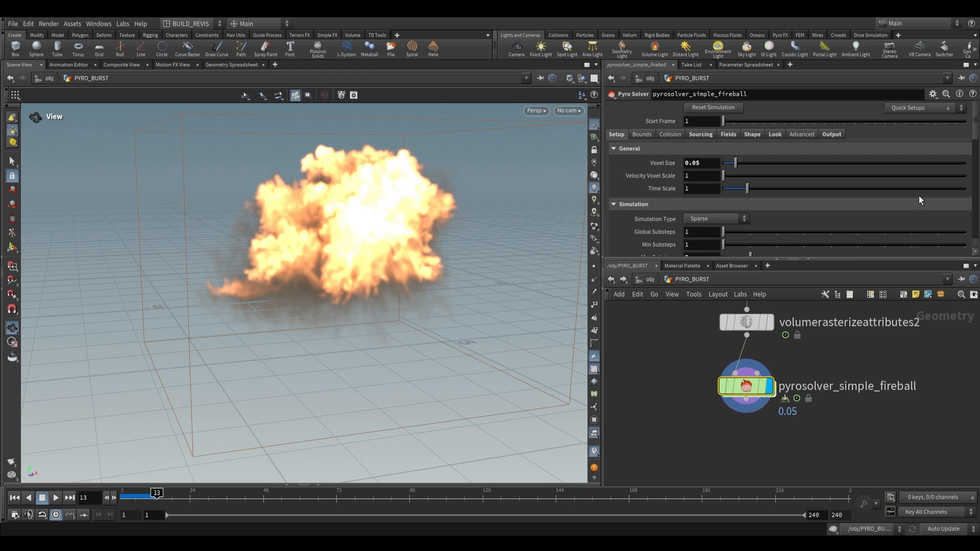
{"action": "left_click", "coordinate": [919, 109]}
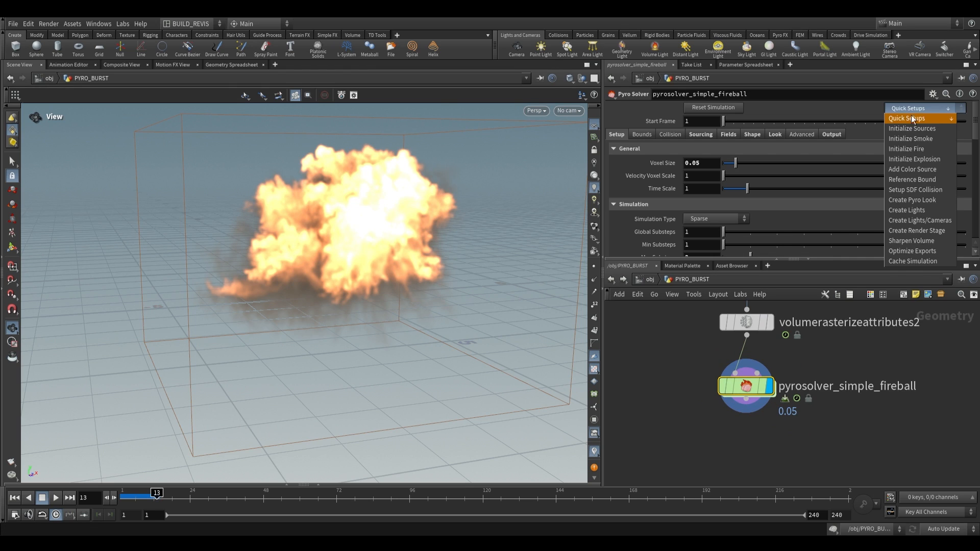
{"action": "left_click", "coordinate": [901, 200]}
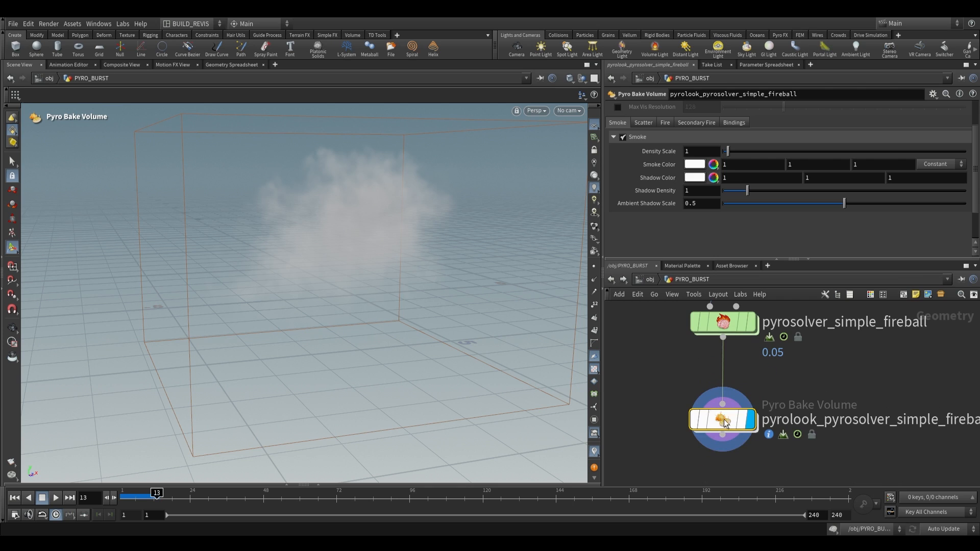
Enable Fire on the Pyro Bake Volume node and set its smoke Density Scale to 120.
{"action": "left_click", "coordinate": [664, 123]}
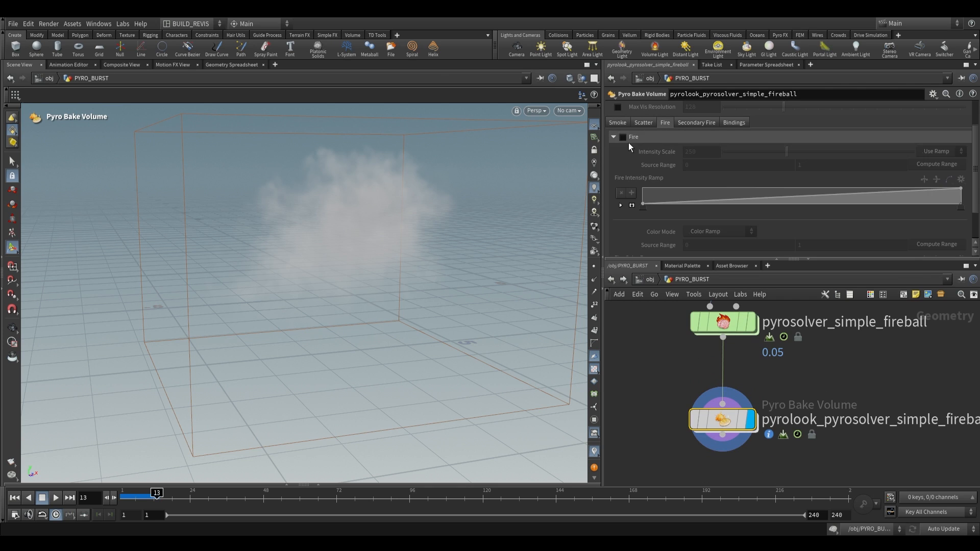
{"action": "left_click", "coordinate": [620, 122]}
{"action": "left_click_drag", "start_coordinate": [729, 151], "coordinate": [964, 151]}
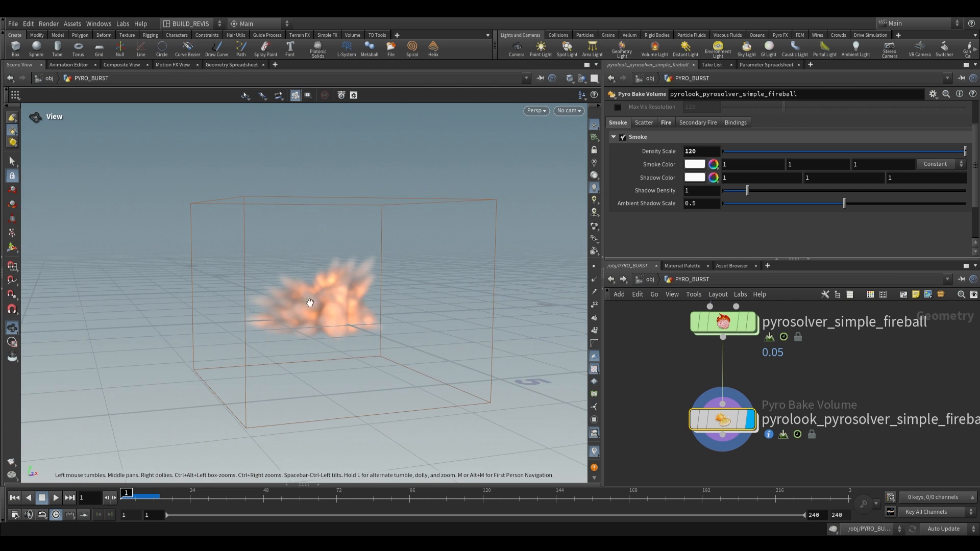
Scrub the timeline from frame 1 to frame 14 to examine the shaded explosion.
{"action": "mouse_move", "coordinate": [127, 497]}
{"action": "left_mouse_down"}
{"action": "mouse_move", "coordinate": [156, 496]}
{"action": "mouse_move", "coordinate": [104, 500]}
{"action": "mouse_move", "coordinate": [128, 498]}
{"action": "left_mouse_up"}
{"action": "right_click_drag", "start_coordinate": [217, 381], "coordinate": [268, 243]}
{"action": "right_click_drag", "start_coordinate": [299, 277], "coordinate": [219, 377]}
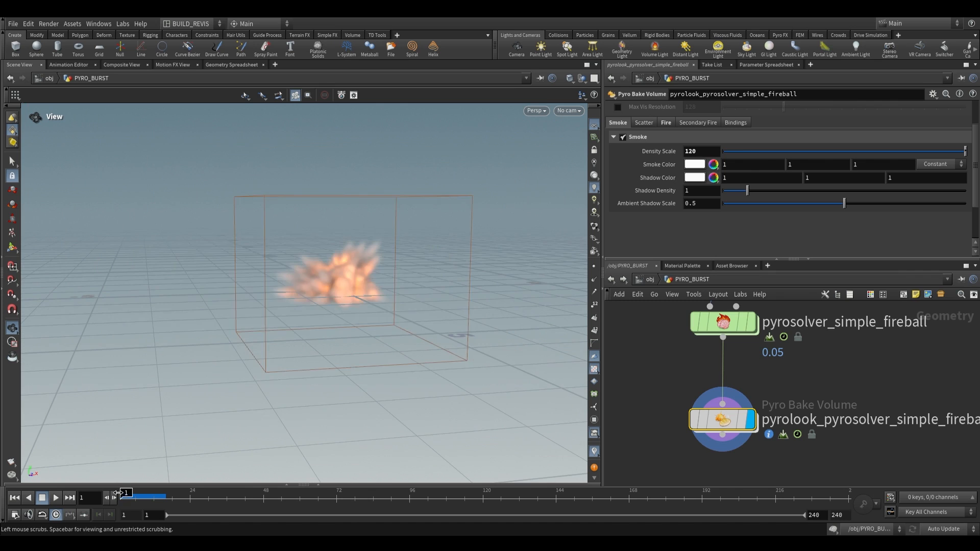
{"action": "left_click_drag", "start_coordinate": [123, 498], "coordinate": [130, 497]}
{"action": "right_click_drag", "start_coordinate": [235, 326], "coordinate": [296, 195]}
{"action": "left_click_drag", "start_coordinate": [128, 502], "coordinate": [147, 499]}
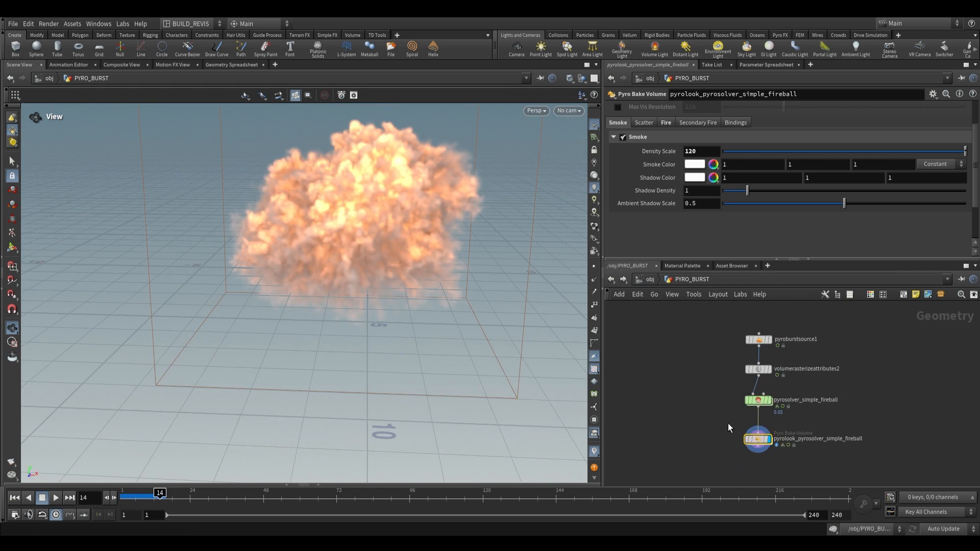
Display the points of pyroburstsource1 at frame 1.
{"action": "left_click_drag", "start_coordinate": [697, 465], "coordinate": [819, 388]}
{"action": "middle_click_drag", "start_coordinate": [845, 363], "coordinate": [816, 405]}
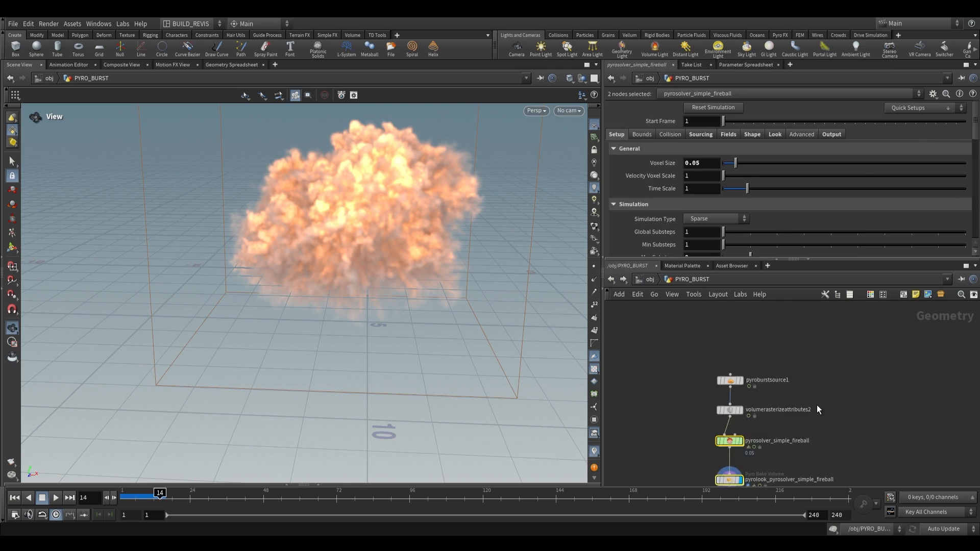
{"action": "scroll", "coordinate": [739, 376], "scroll_direction": "up", "scroll_amount": 3}
{"action": "left_click", "coordinate": [742, 383]}
{"action": "key", "text": "f"}
{"action": "left_click_drag", "start_coordinate": [165, 489], "coordinate": [124, 493]}
Review the Burst Shape parameters and the available quick setups of pyroburstsource1.
{"action": "scroll", "coordinate": [920, 152], "scroll_direction": "up", "scroll_amount": 3}
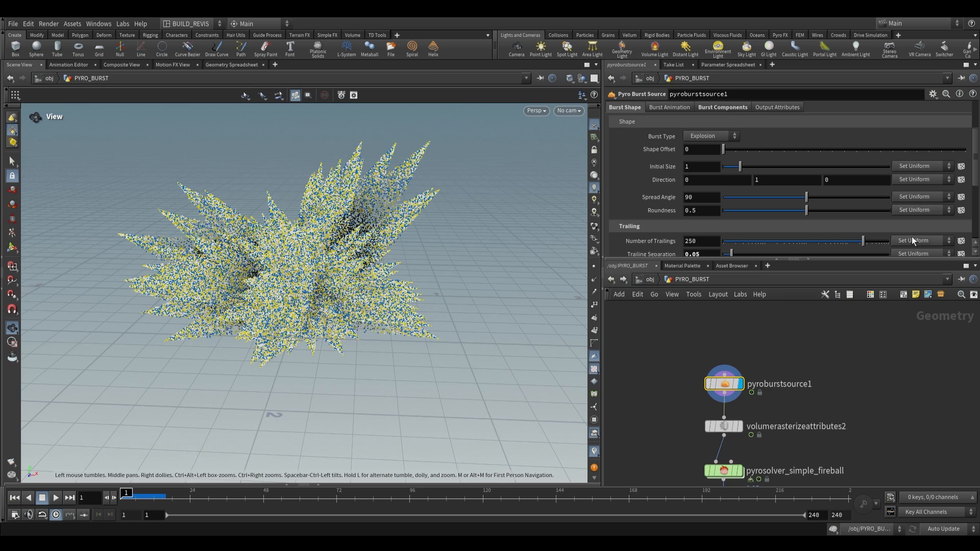
{"action": "scroll", "coordinate": [914, 155], "scroll_direction": "down", "scroll_amount": 1}
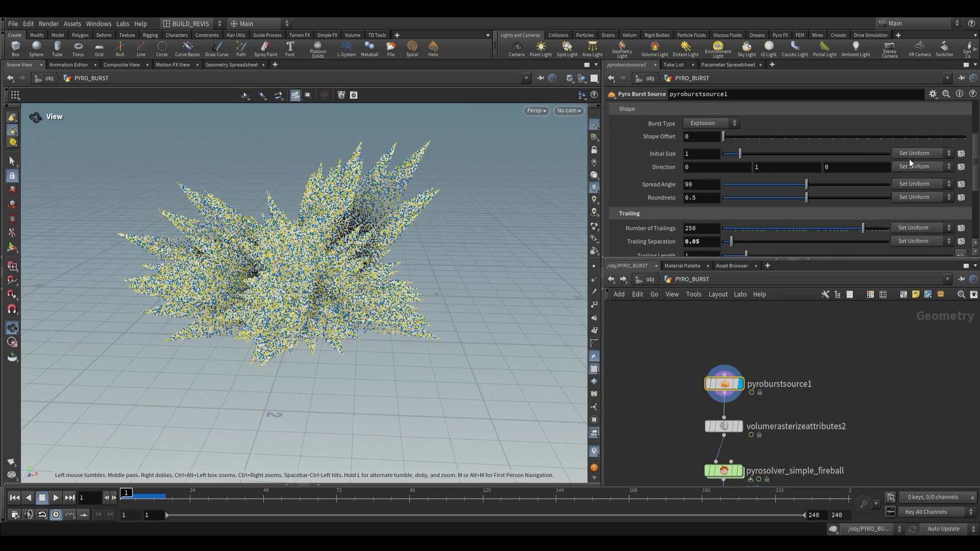
{"action": "scroll", "coordinate": [898, 154], "scroll_direction": "up", "scroll_amount": 1}
{"action": "scroll", "coordinate": [908, 236], "scroll_direction": "up", "scroll_amount": 5}
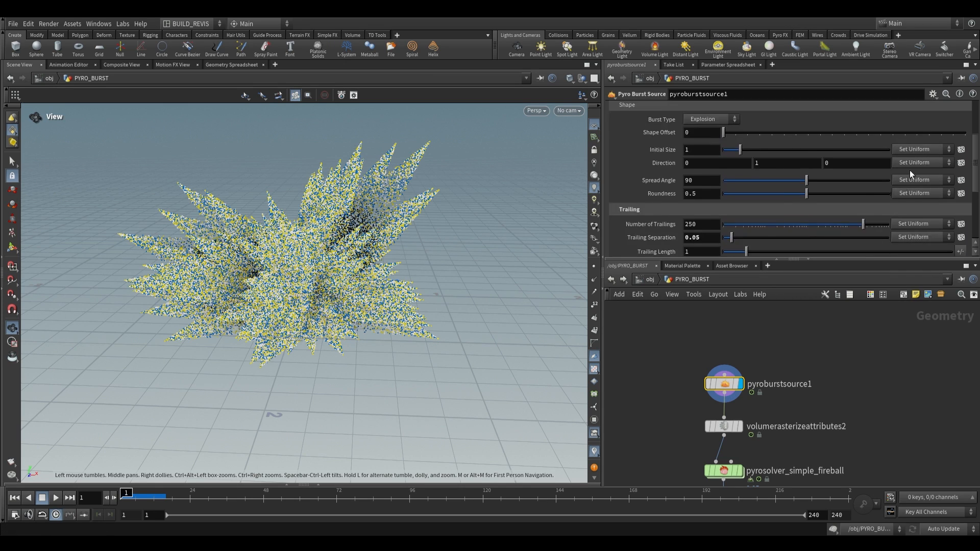
{"action": "middle_click_drag", "start_coordinate": [815, 366], "coordinate": [821, 390]}
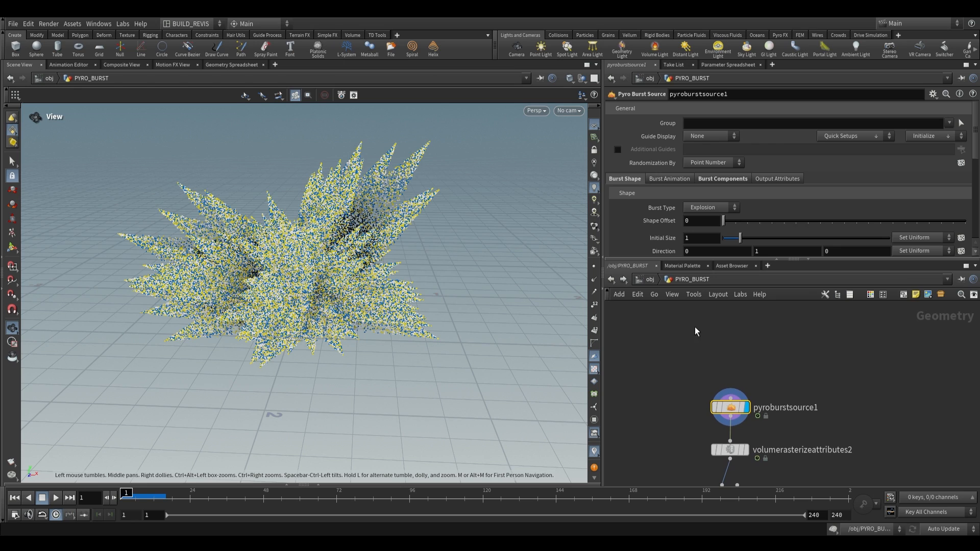
{"action": "middle_click_drag", "start_coordinate": [745, 405], "coordinate": [743, 436]}
{"action": "left_click", "coordinate": [838, 135]}
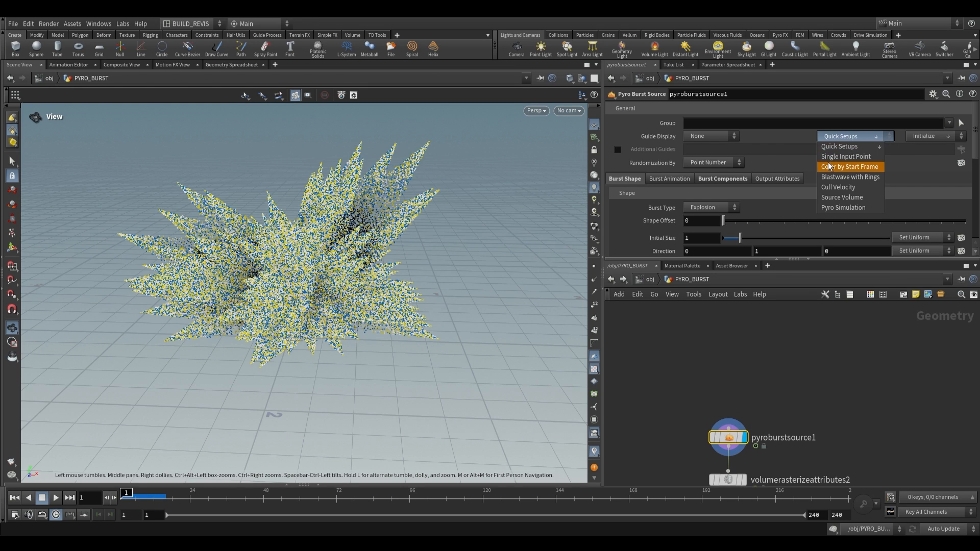
Add a Grid node above pyroburstsource1.
{"action": "key", "text": "Tab"}
{"action": "type", "text": "pyro"}
{"action": "key", "text": "Return"}
{"action": "left_click", "coordinate": [712, 338]}
Add a Scatter node with a count of 10 and wire it between the grid and pyroburstsource1.
{"action": "key", "text": "Tab"}
{"action": "type", "text": "sca"}
{"action": "key", "text": "Return"}
{"action": "left_click", "coordinate": [732, 378]}
{"action": "double_click", "coordinate": [713, 161]}
{"action": "type", "text": "10"}
{"action": "key", "text": "Return"}
{"action": "left_click_drag", "start_coordinate": [733, 387], "coordinate": [729, 429]}
{"action": "left_click", "coordinate": [745, 438]}
Set the grid's size to 5 by 5 and inspect the scattered bursts at frame 1.
{"action": "left_click_drag", "start_coordinate": [293, 299], "coordinate": [319, 329]}
{"action": "left_click_drag", "start_coordinate": [738, 381], "coordinate": [733, 392]}
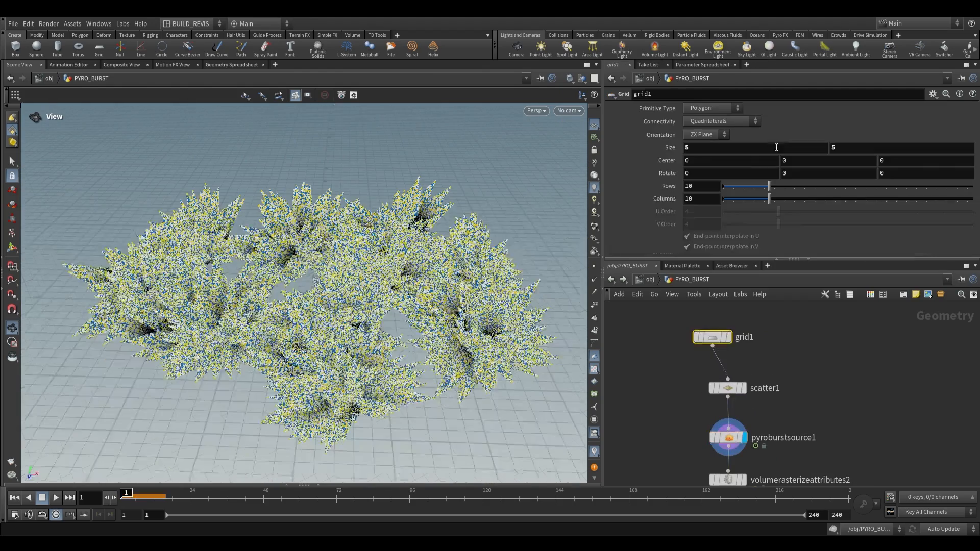
{"action": "mouse_move", "coordinate": [364, 279]}
{"action": "left_mouse_down"}
{"action": "mouse_move", "coordinate": [348, 254]}
{"action": "mouse_move", "coordinate": [349, 278]}
{"action": "left_mouse_up"}
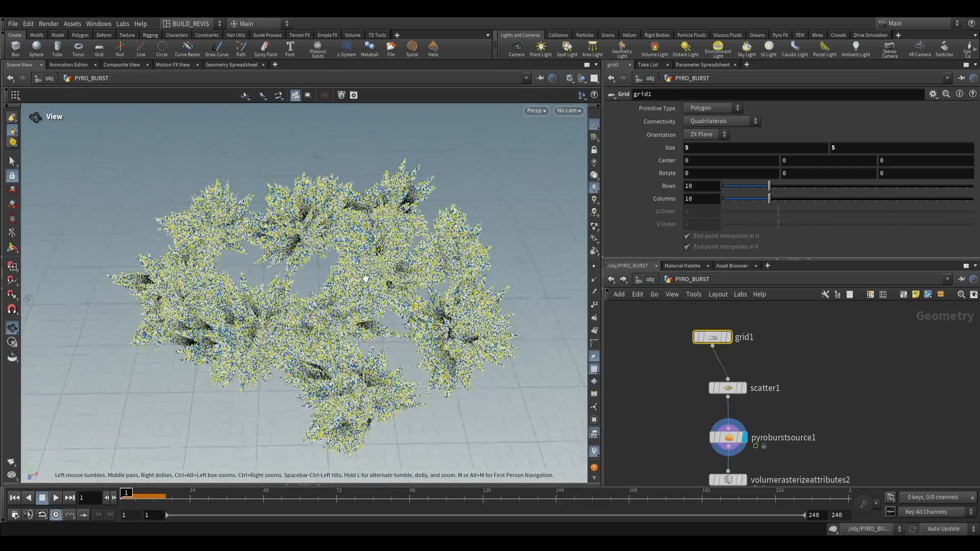
{"action": "left_click_drag", "start_coordinate": [126, 493], "coordinate": [106, 496]}
Change the Start Frame mode of pyroburstsource1 to Set Varying.
{"action": "left_click", "coordinate": [710, 442]}
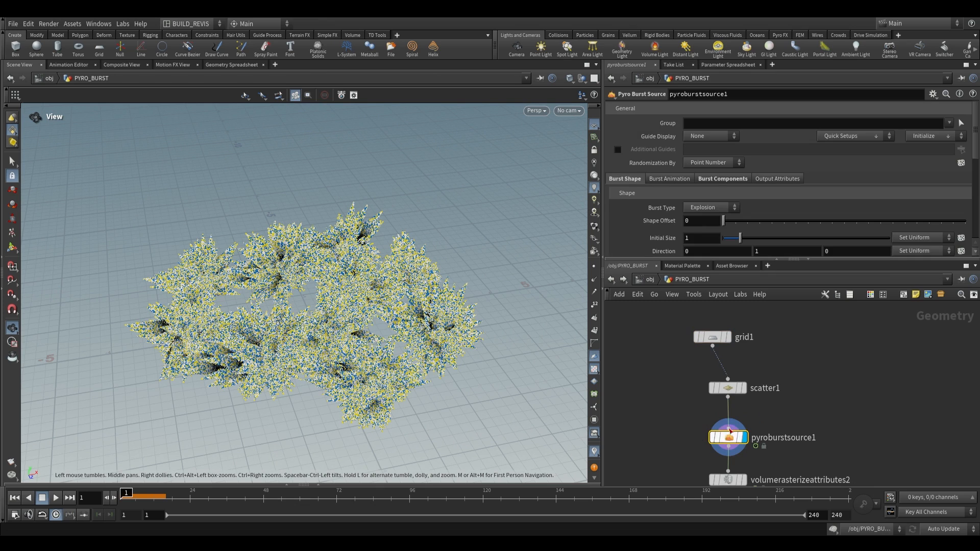
{"action": "left_click", "coordinate": [669, 178]}
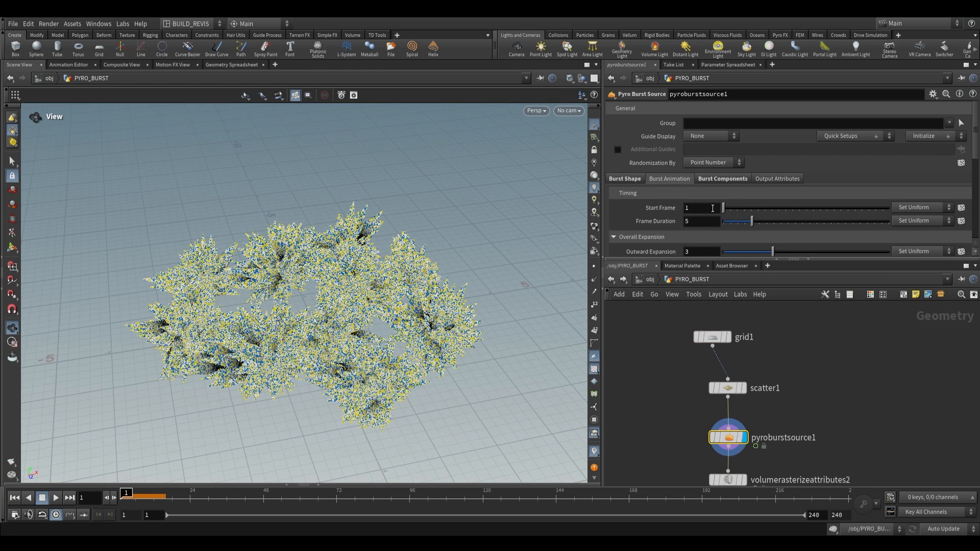
{"action": "scroll", "coordinate": [681, 163], "scroll_direction": "down", "scroll_amount": 1}
{"action": "scroll", "coordinate": [658, 179], "scroll_direction": "down", "scroll_amount": 1}
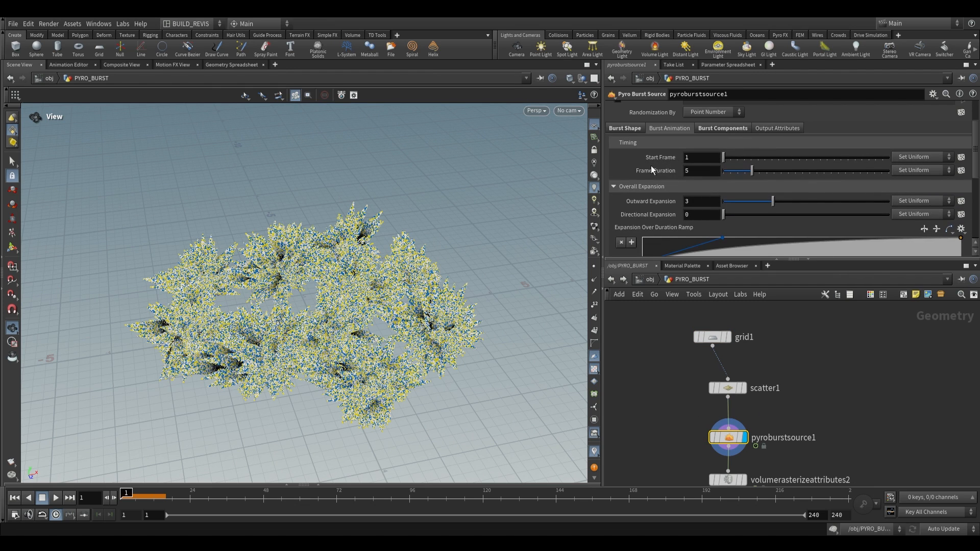
{"action": "left_click", "coordinate": [937, 158]}
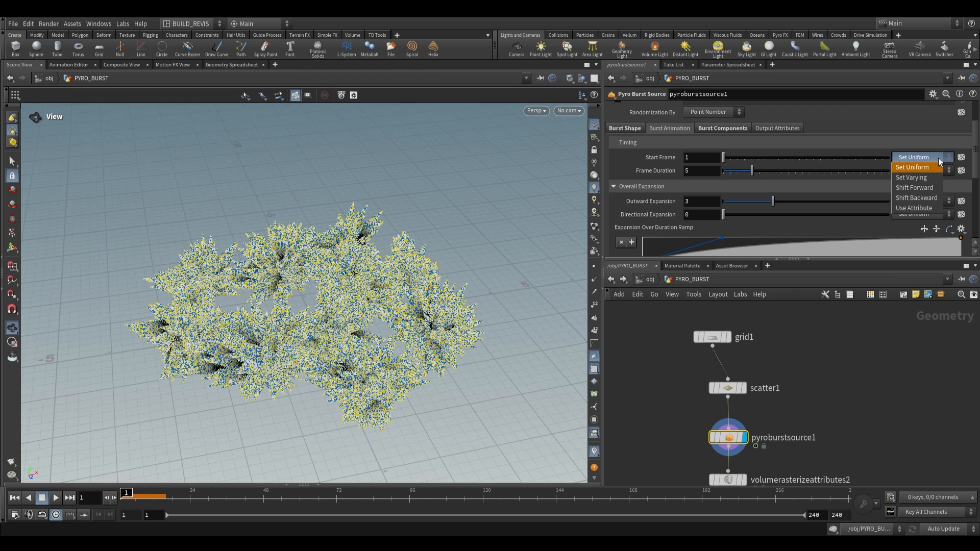
{"action": "left_click", "coordinate": [909, 179]}
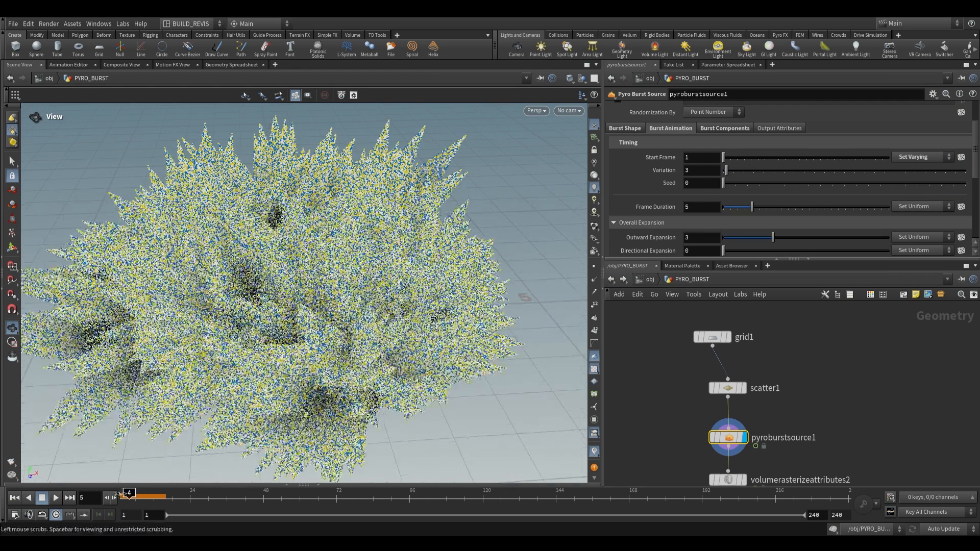
Set the Start Frame Variation to 10 and play the bursts from frame 1.
{"action": "type", "text": "1"}
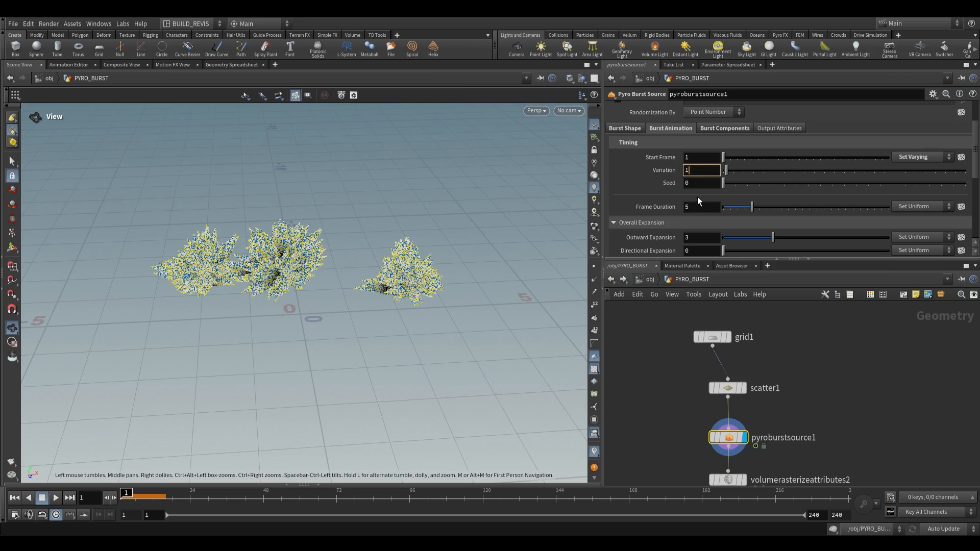
{"action": "type", "text": "0"}
{"action": "key", "text": "Return"}
{"action": "mouse_move", "coordinate": [130, 499]}
{"action": "left_mouse_down"}
{"action": "mouse_move", "coordinate": [162, 500]}
{"action": "mouse_move", "coordinate": [123, 510]}
{"action": "left_mouse_up"}
{"action": "left_click", "coordinate": [55, 498]}
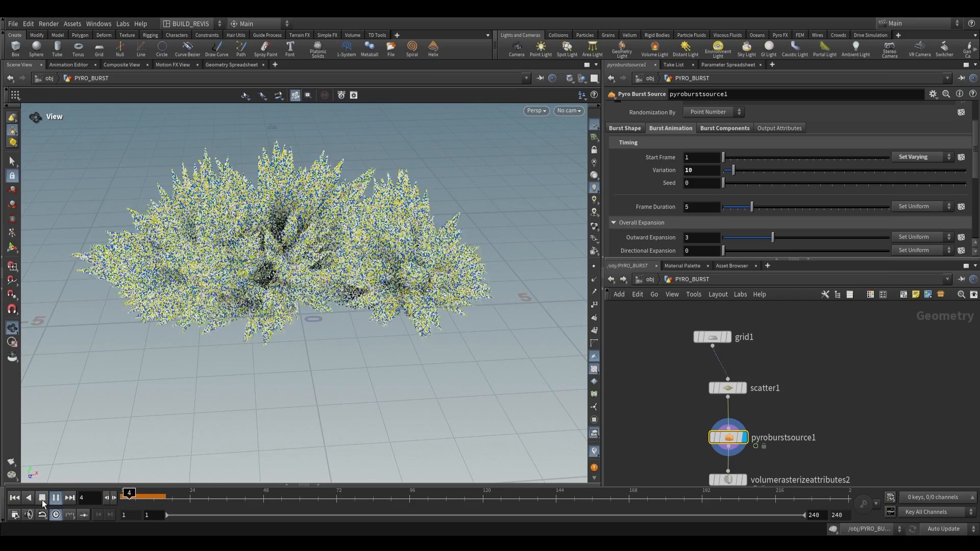
Make the Initial Size of pyroburstsource1 varying at 0.5 with a variation of 0.5.
{"action": "left_click_drag", "start_coordinate": [348, 271], "coordinate": [356, 304]}
{"action": "left_click", "coordinate": [631, 128]}
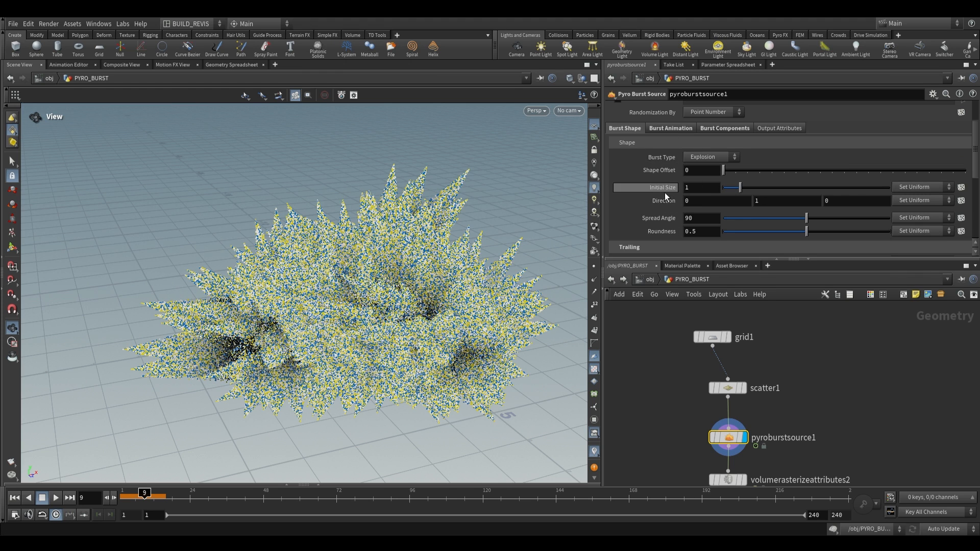
{"action": "left_click", "coordinate": [924, 198]}
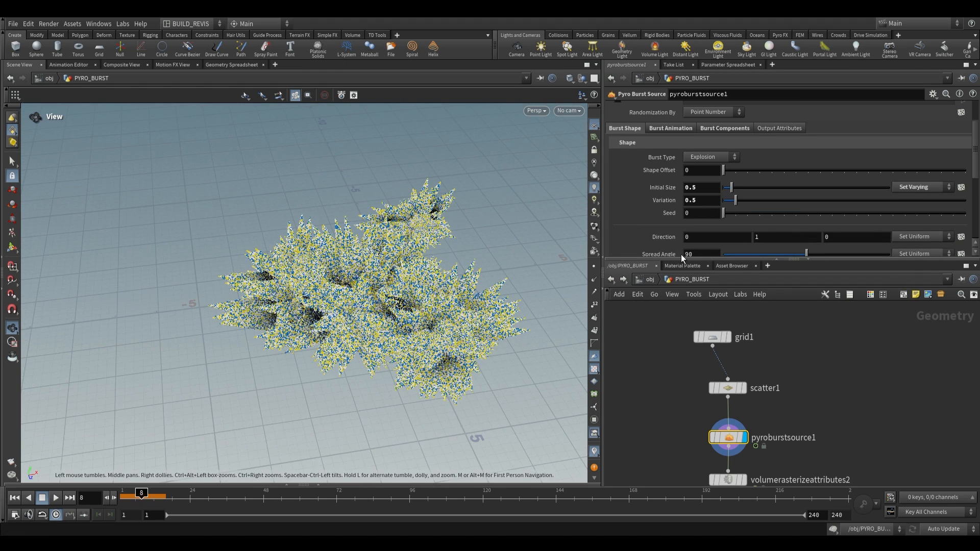
Make the Number of Trailings varying at 50 with a variation of 100.
{"action": "scroll", "coordinate": [655, 220], "scroll_direction": "down", "scroll_amount": 6}
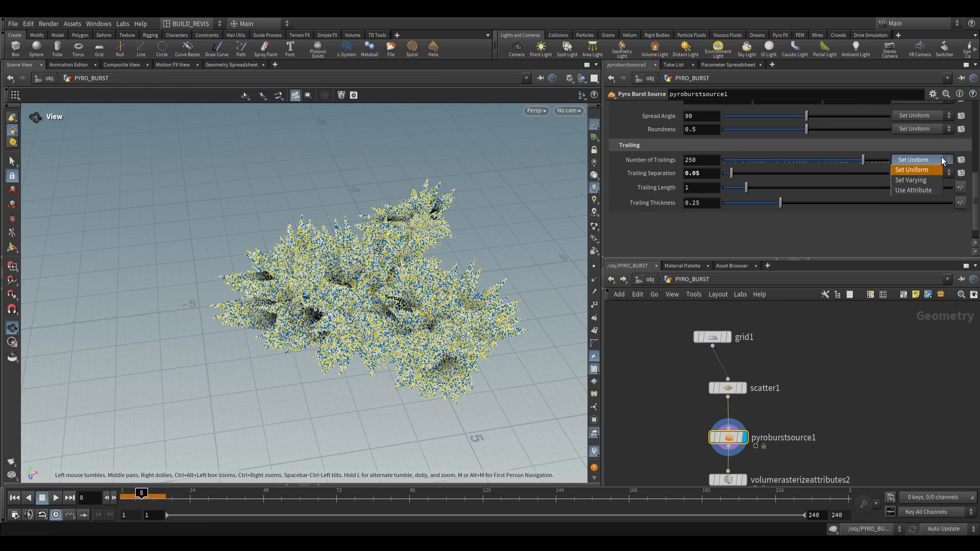
{"action": "left_click", "coordinate": [909, 181]}
{"action": "double_click", "coordinate": [700, 159]}
{"action": "type", "text": "50"}
{"action": "key", "text": "Return"}
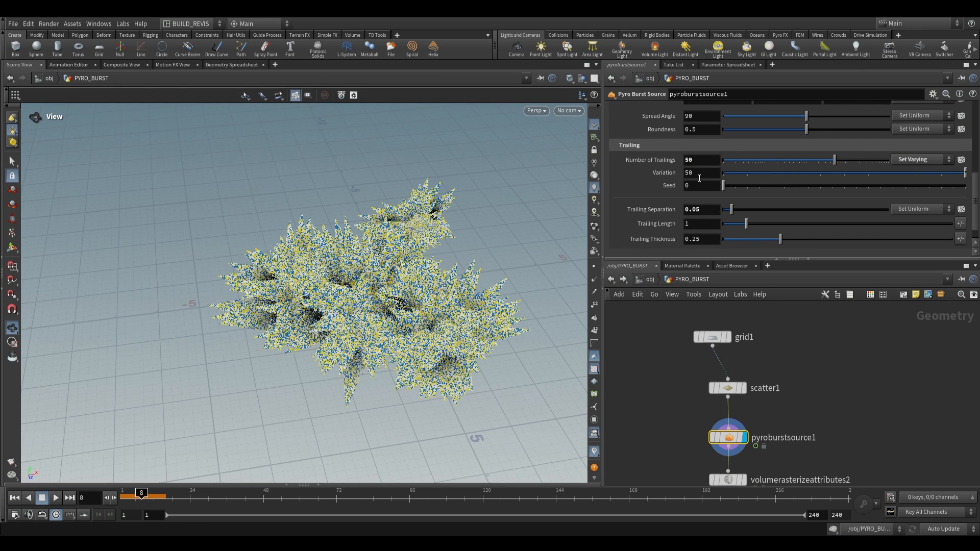
{"action": "type", "text": "100"}
{"action": "key", "text": "Return"}
Scrub through the opening frames to compare the size and trailings of the varied bursts.
{"action": "left_click_drag", "start_coordinate": [352, 291], "coordinate": [434, 237]}
{"action": "left_click_drag", "start_coordinate": [139, 499], "coordinate": [112, 500]}
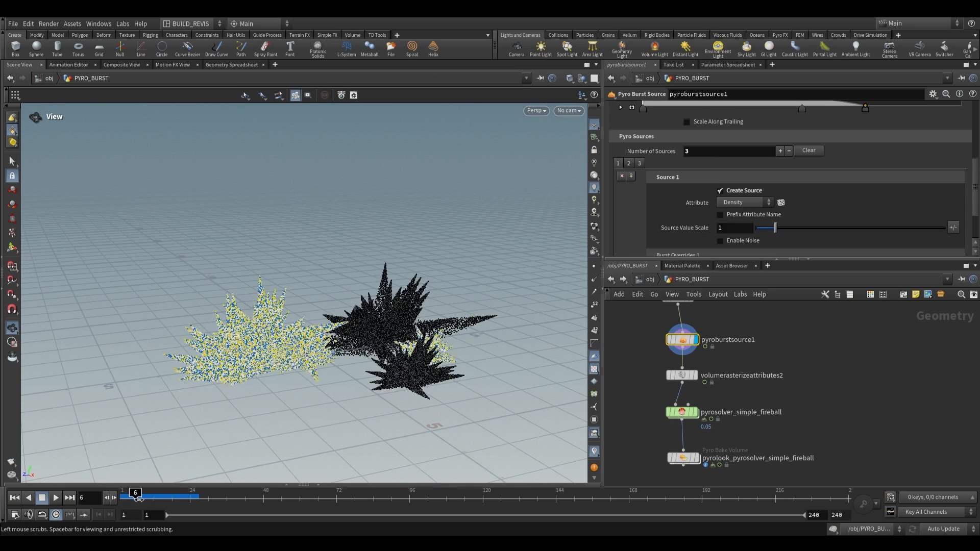
{"action": "left_click_drag", "start_coordinate": [134, 500], "coordinate": [140, 502]}
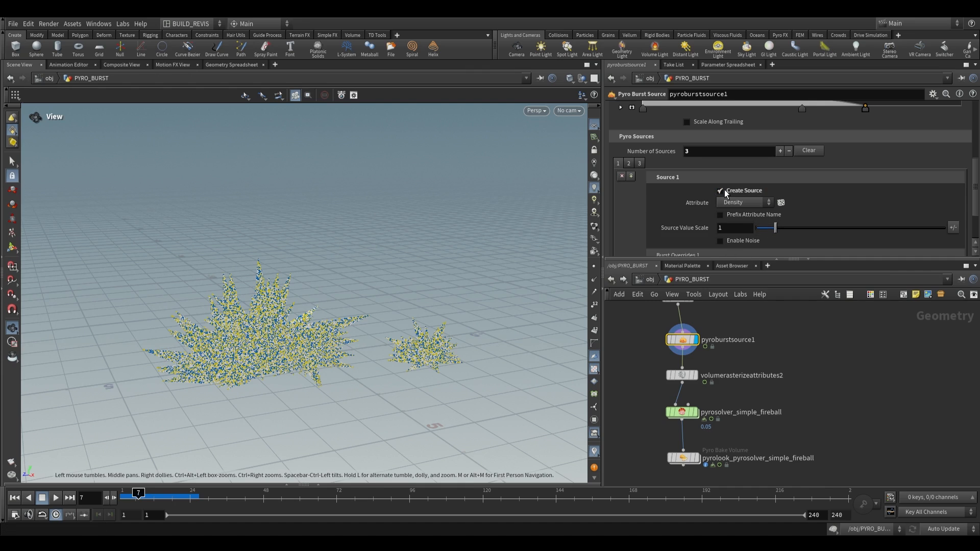
Enable variation on the Source Value Scale of the Density source and check the burst points around frame 6.
{"action": "scroll", "coordinate": [726, 187], "scroll_direction": "down", "scroll_amount": 2}
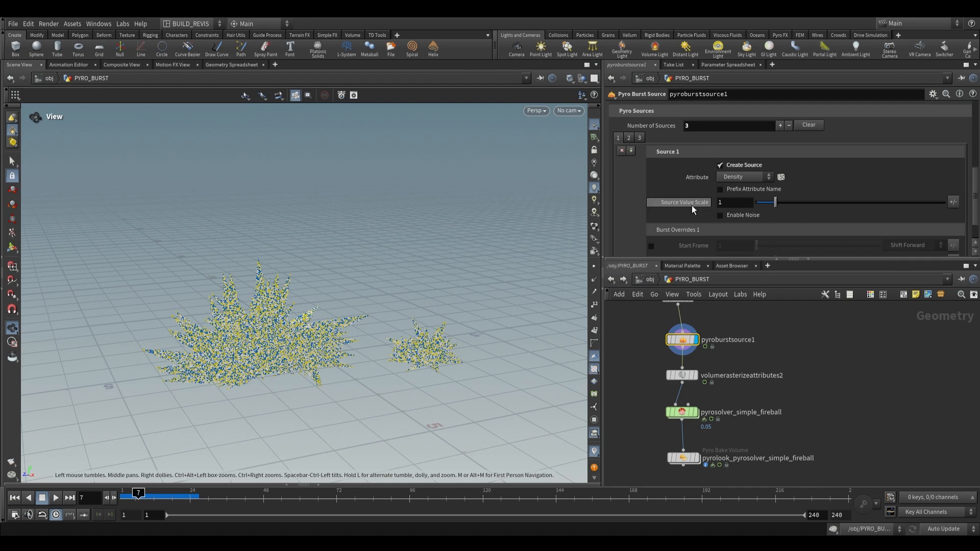
{"action": "left_click", "coordinate": [954, 202]}
{"action": "left_click_drag", "start_coordinate": [317, 297], "coordinate": [366, 293]}
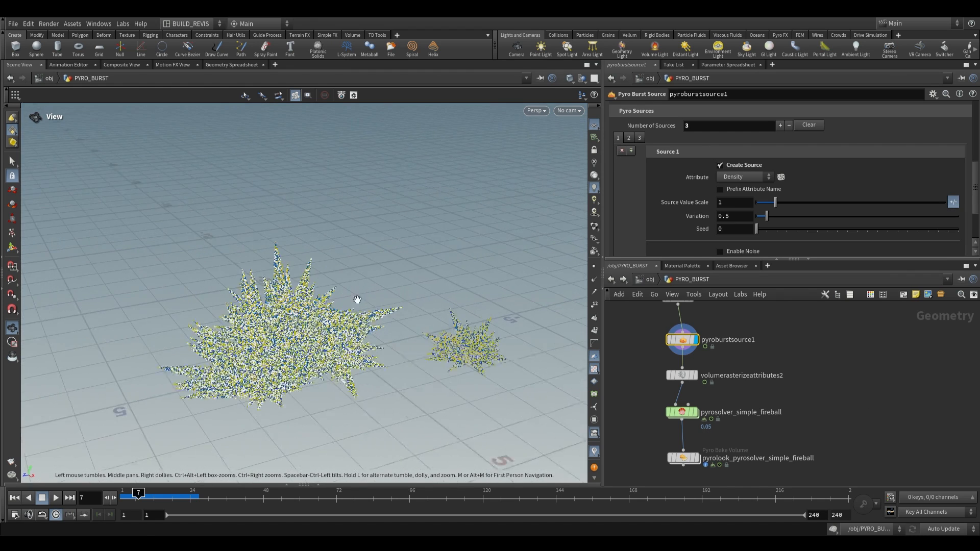
{"action": "mouse_move", "coordinate": [134, 494]}
{"action": "left_mouse_down"}
{"action": "mouse_move", "coordinate": [147, 494]}
{"action": "mouse_move", "coordinate": [136, 494]}
{"action": "left_mouse_up"}
{"action": "left_click_drag", "start_coordinate": [734, 216], "coordinate": [719, 216]}
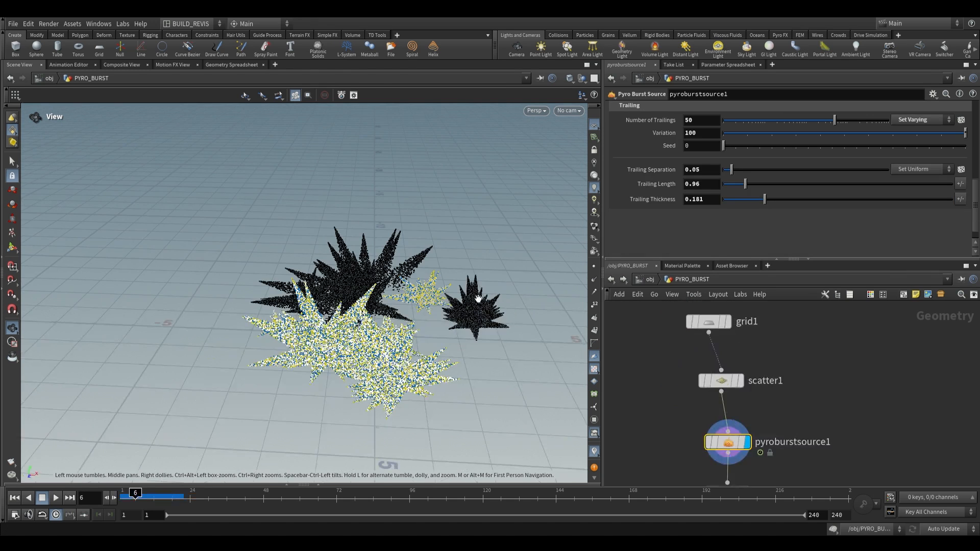
Add an Attribute Adjust Float node for the spread angle between scatter1 and pyroburstsource1.
{"action": "scroll", "coordinate": [616, 148], "scroll_direction": "up", "scroll_amount": 5}
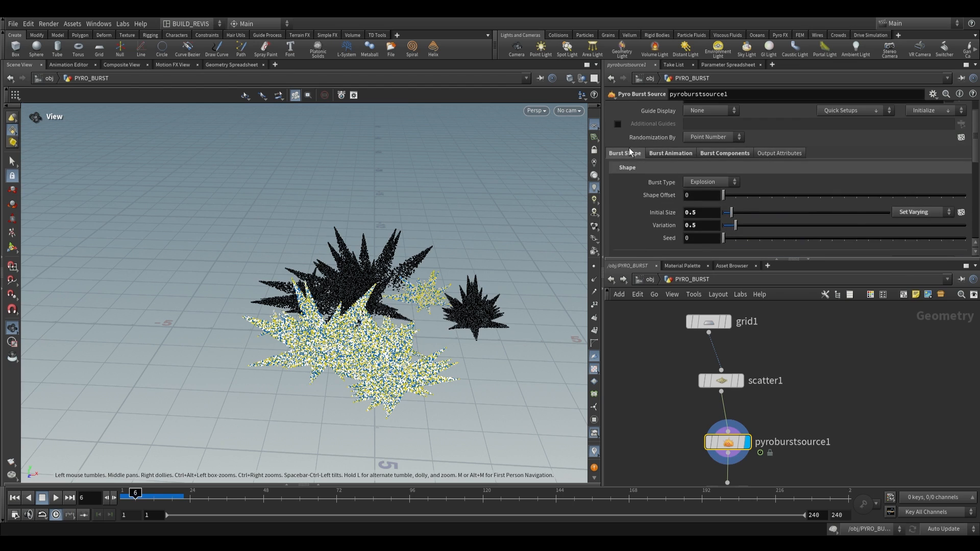
{"action": "middle_click_drag", "start_coordinate": [704, 317], "coordinate": [704, 357]}
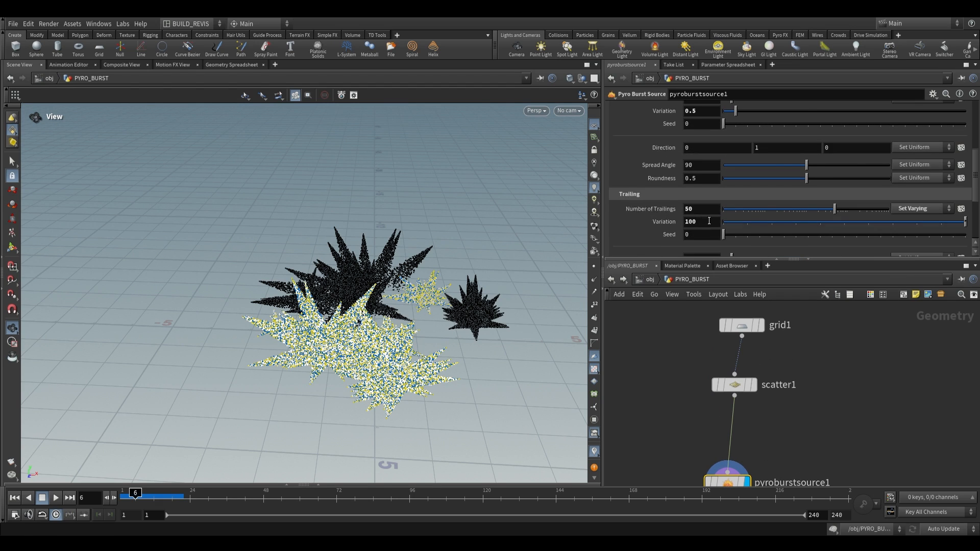
{"action": "scroll", "coordinate": [622, 194], "scroll_direction": "up", "scroll_amount": 1}
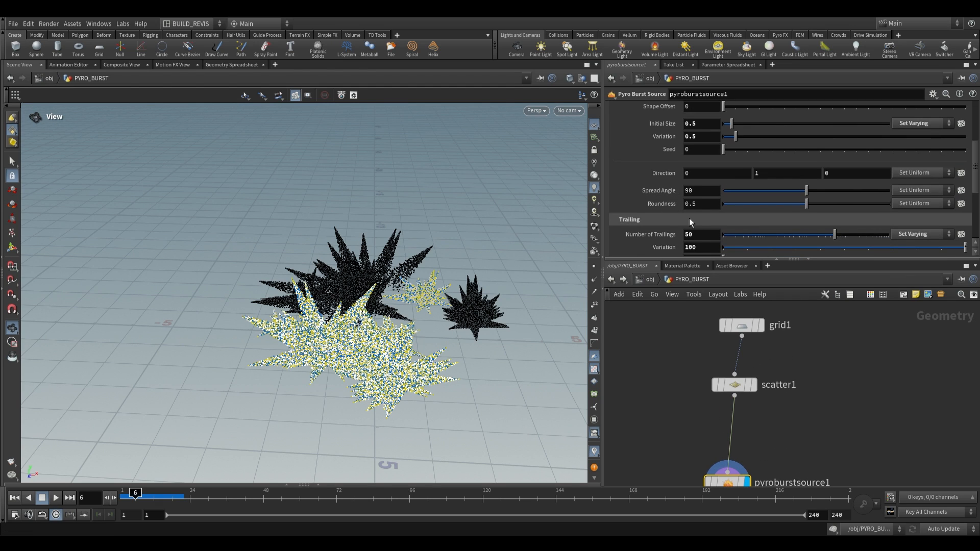
{"action": "scroll", "coordinate": [659, 204], "scroll_direction": "up", "scroll_amount": 5}
{"action": "scroll", "coordinate": [638, 157], "scroll_direction": "down", "scroll_amount": 4}
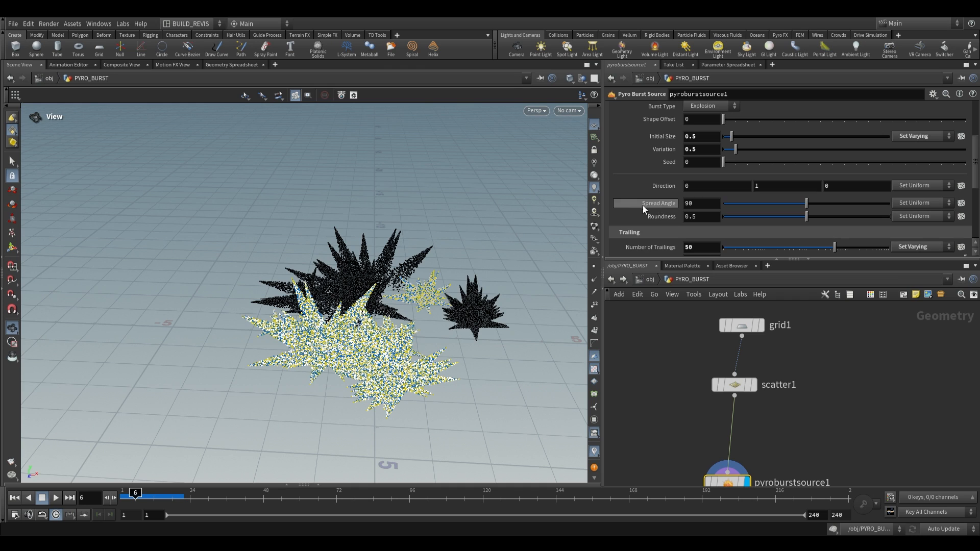
{"action": "left_click", "coordinate": [961, 205]}
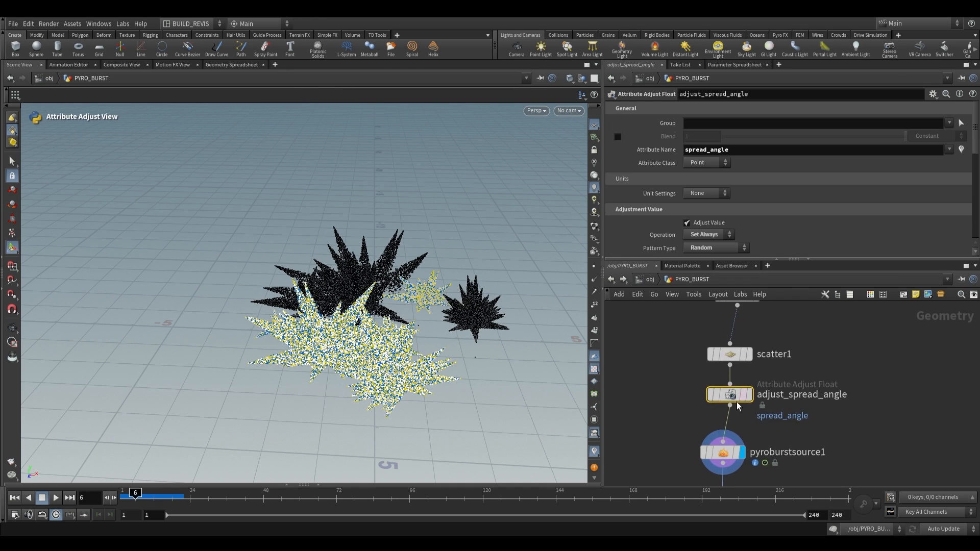
{"action": "left_click_drag", "start_coordinate": [733, 399], "coordinate": [726, 400]}
{"action": "left_click_drag", "start_coordinate": [733, 346], "coordinate": [734, 327]}
Check the point attributes output by adjust_spread_angle and the Spread Angle mode of pyroburstsource1.
{"action": "scroll", "coordinate": [787, 414], "scroll_direction": "up", "scroll_amount": 2}
{"action": "middle_click_drag", "start_coordinate": [785, 411], "coordinate": [780, 391]}
{"action": "middle_click", "coordinate": [708, 370]}
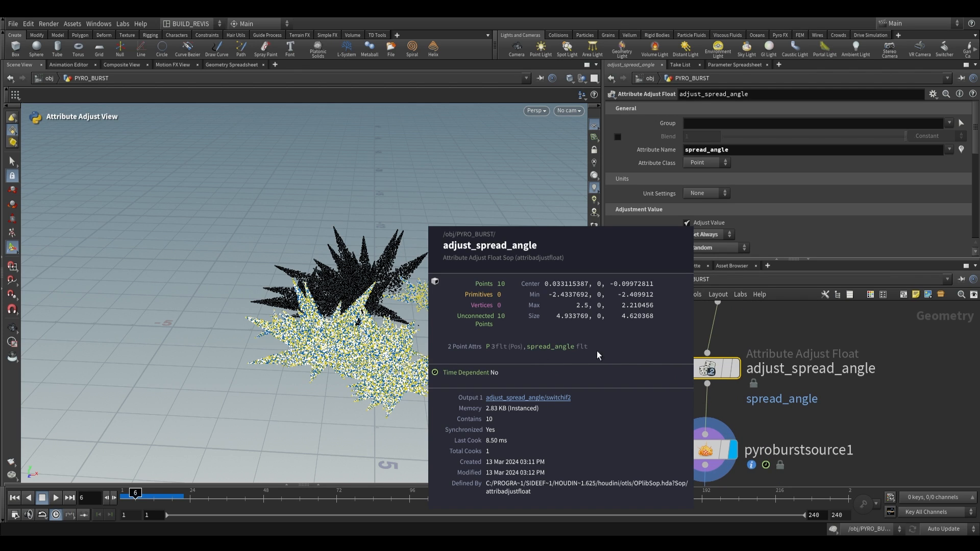
{"action": "left_click", "coordinate": [707, 448]}
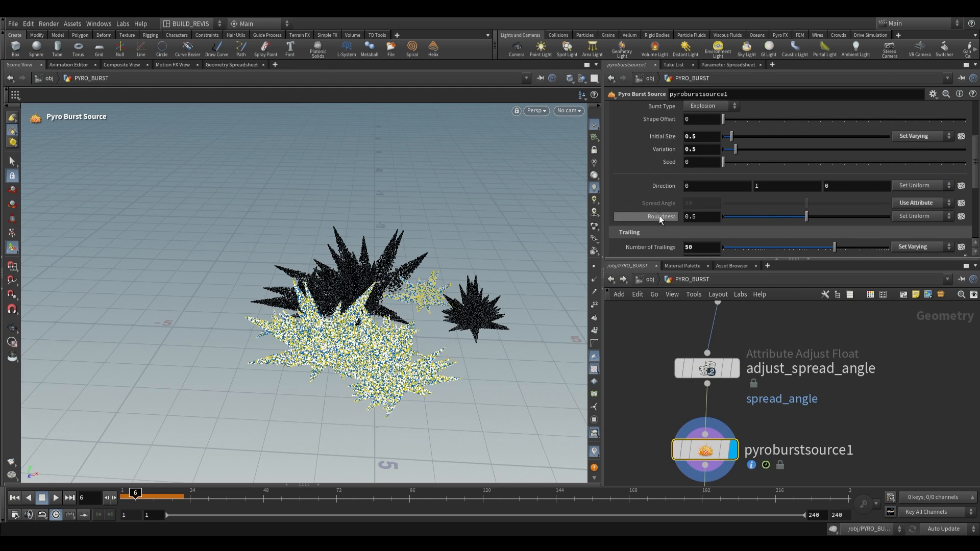
{"action": "scroll", "coordinate": [662, 234], "scroll_direction": "down", "scroll_amount": 3}
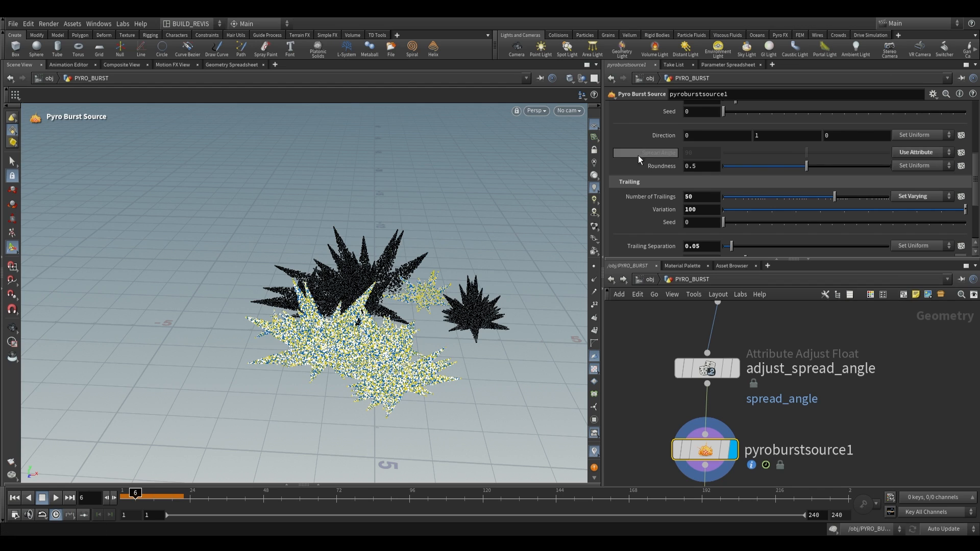
Set the random range of adjust_spread_angle to Min/Max with a minimum of 15 and a maximum of 90.
{"action": "left_click", "coordinate": [706, 368]}
{"action": "left_click", "coordinate": [717, 158]}
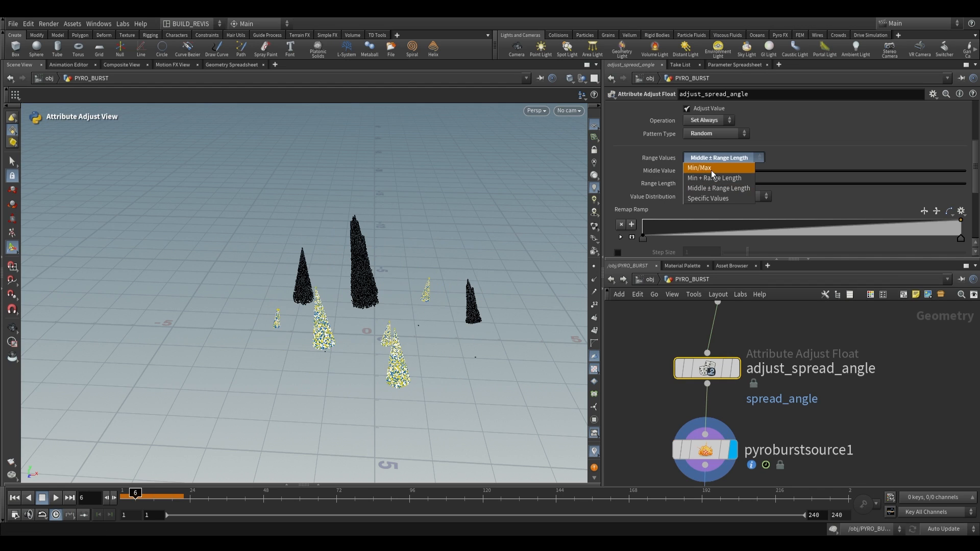
{"action": "left_click", "coordinate": [706, 168]}
{"action": "double_click", "coordinate": [696, 172]}
{"action": "type", "text": "15"}
{"action": "key", "text": "Tab"}
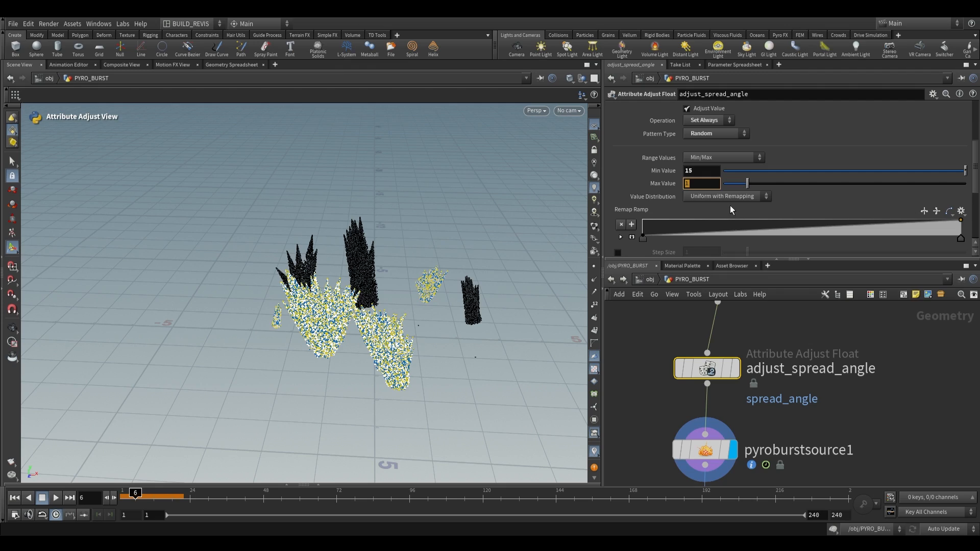
{"action": "type", "text": "90"}
{"action": "key", "text": "Return"}
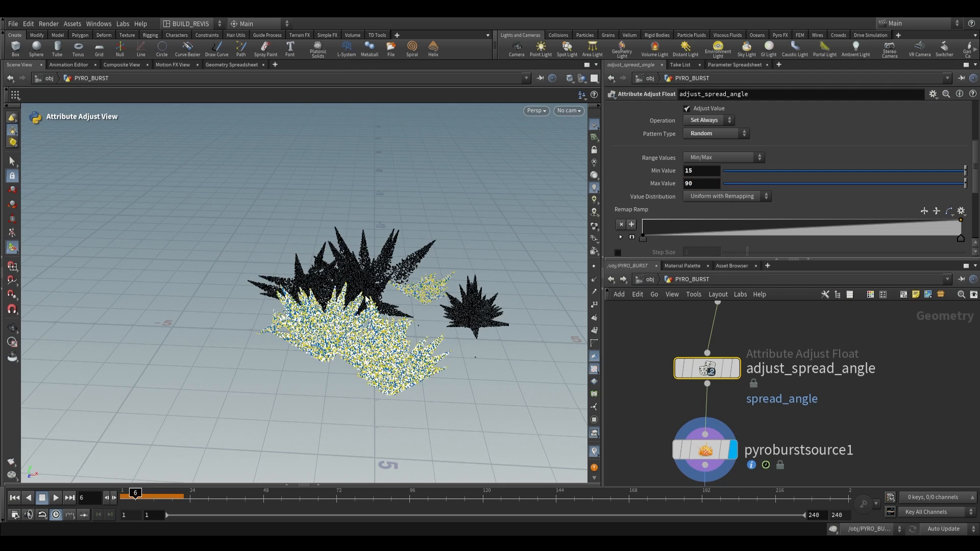
Scrub the timeline and examine the bursts with their randomized spread angles from another side.
{"action": "key", "text": "Escape"}
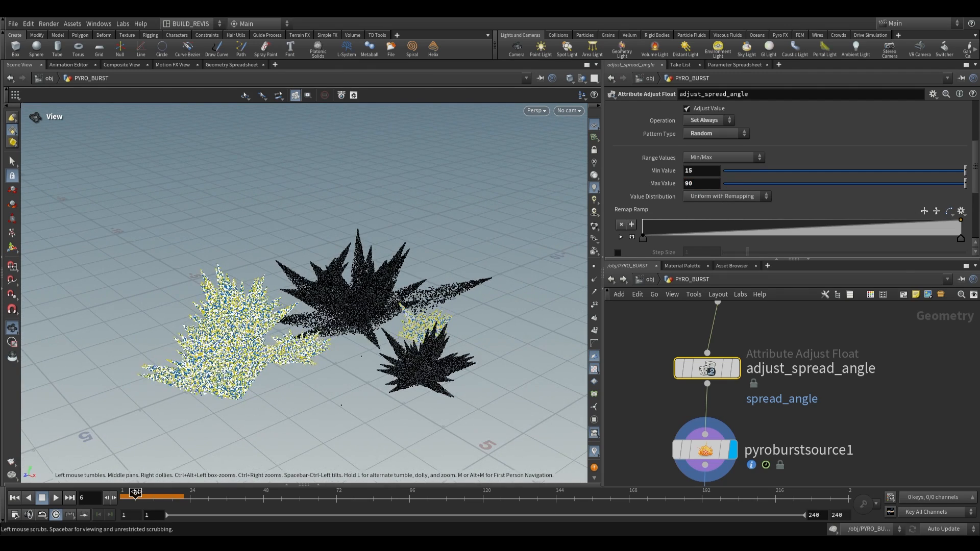
{"action": "left_click", "coordinate": [125, 492]}
{"action": "left_click_drag", "start_coordinate": [125, 492], "coordinate": [144, 492]}
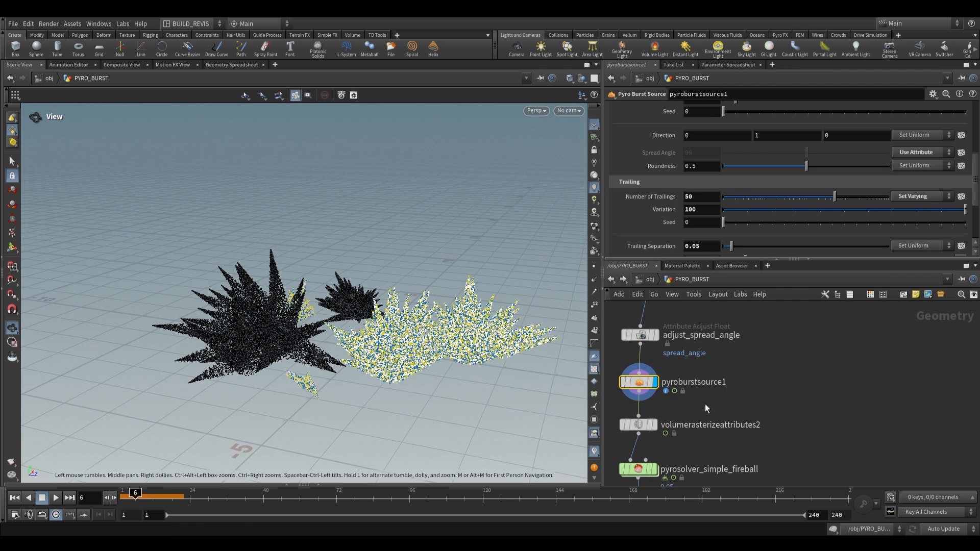
{"action": "left_click_drag", "start_coordinate": [395, 379], "coordinate": [421, 426]}
Add a POP Network beside the pyro chain and feed it with the output of pyroburstsource1.
{"action": "scroll", "coordinate": [762, 402], "scroll_direction": "up", "scroll_amount": 1}
{"action": "scroll", "coordinate": [760, 403], "scroll_direction": "down", "scroll_amount": 2}
{"action": "mouse_move", "coordinate": [734, 401]}
{"action": "middle_mouse_down"}
{"action": "mouse_move", "coordinate": [750, 388]}
{"action": "mouse_move", "coordinate": [759, 315]}
{"action": "mouse_move", "coordinate": [720, 388]}
{"action": "middle_mouse_up"}
{"action": "scroll", "coordinate": [720, 388], "scroll_direction": "up", "scroll_amount": 2}
{"action": "scroll", "coordinate": [672, 167], "scroll_direction": "up", "scroll_amount": 3}
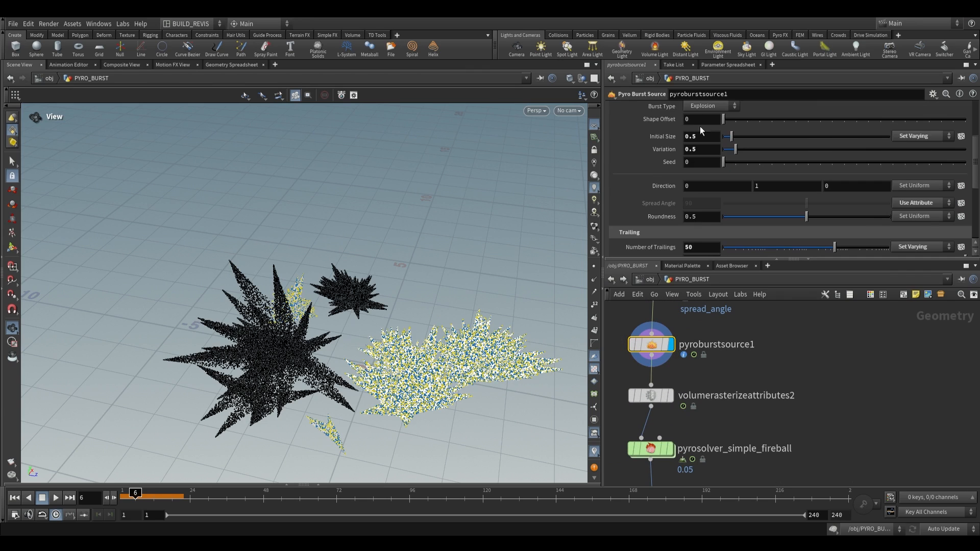
{"action": "scroll", "coordinate": [709, 121], "scroll_direction": "up", "scroll_amount": 2}
{"action": "scroll", "coordinate": [783, 381], "scroll_direction": "up", "scroll_amount": 2}
{"action": "key", "text": "Tab"}
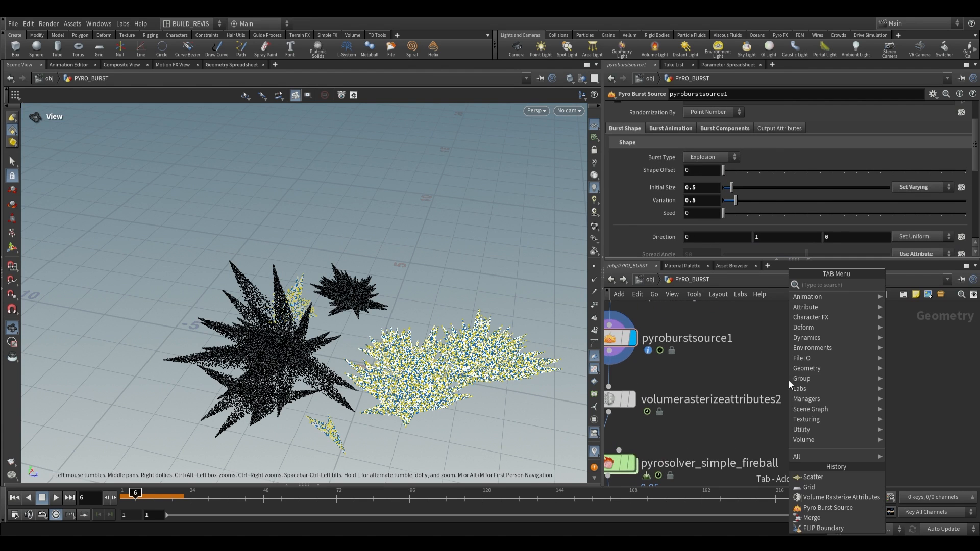
{"action": "type", "text": "pop sol"}
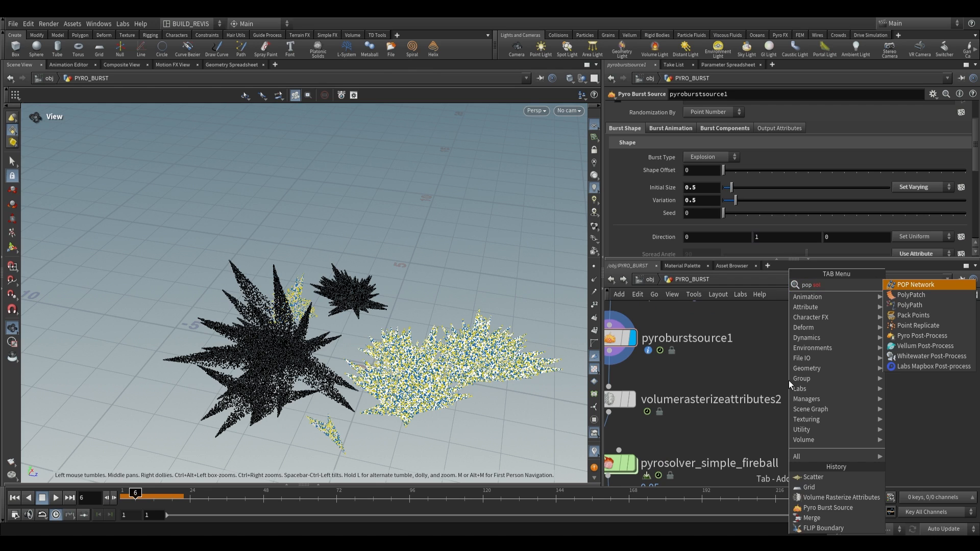
{"action": "key", "text": "Return"}
{"action": "left_click", "coordinate": [859, 421]}
{"action": "left_click", "coordinate": [619, 361]}
{"action": "left_click", "coordinate": [851, 408]}
Go inside popnet and review the Birth and Attributes settings of the source_first_input POP Source.
{"action": "double_click", "coordinate": [873, 424]}
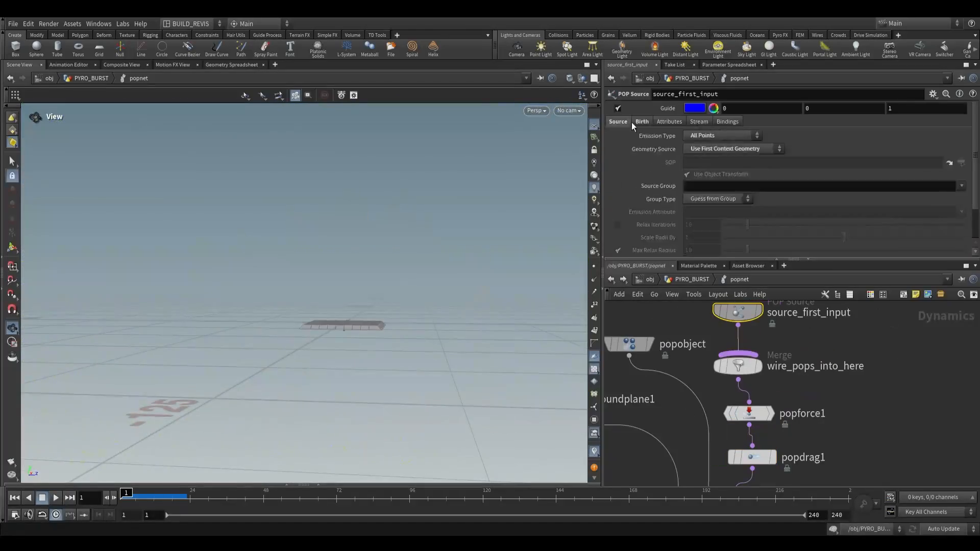
{"action": "left_click", "coordinate": [642, 121]}
{"action": "left_click", "coordinate": [669, 121]}
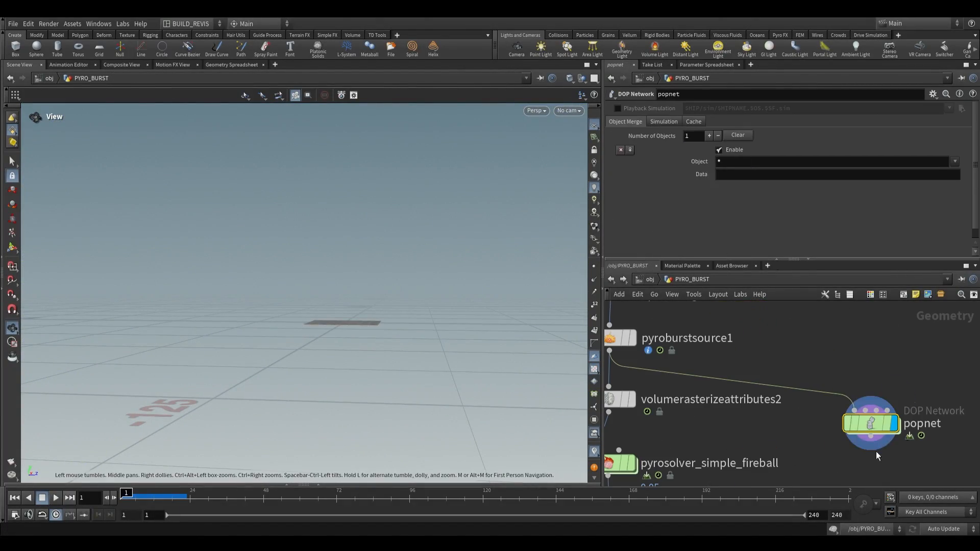
{"action": "left_click", "coordinate": [670, 122]}
{"action": "left_click", "coordinate": [13, 498]}
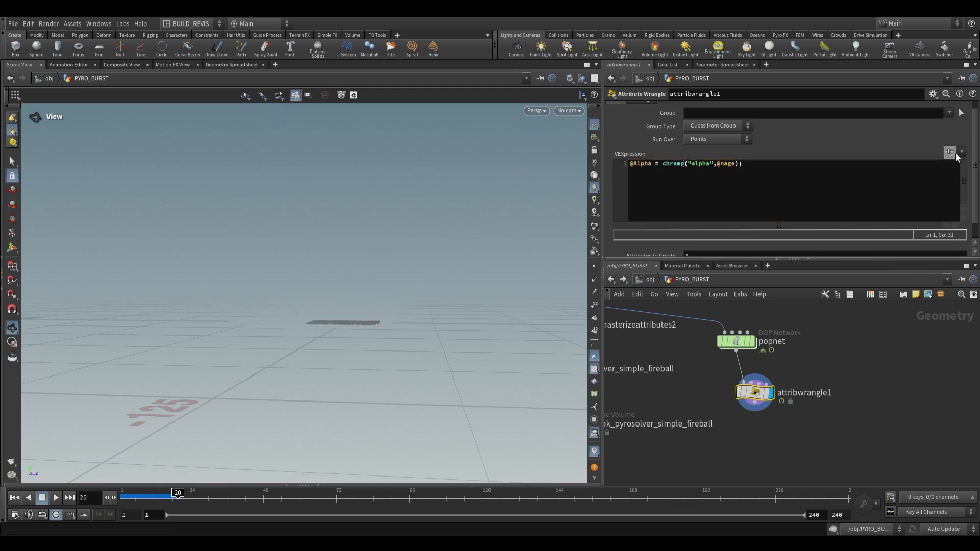
Create the Alpha ramp on attribwrangle1 with point 2 at position 0.834671 and value 0.966667, and replay the particles.
{"action": "left_click", "coordinate": [950, 152]}
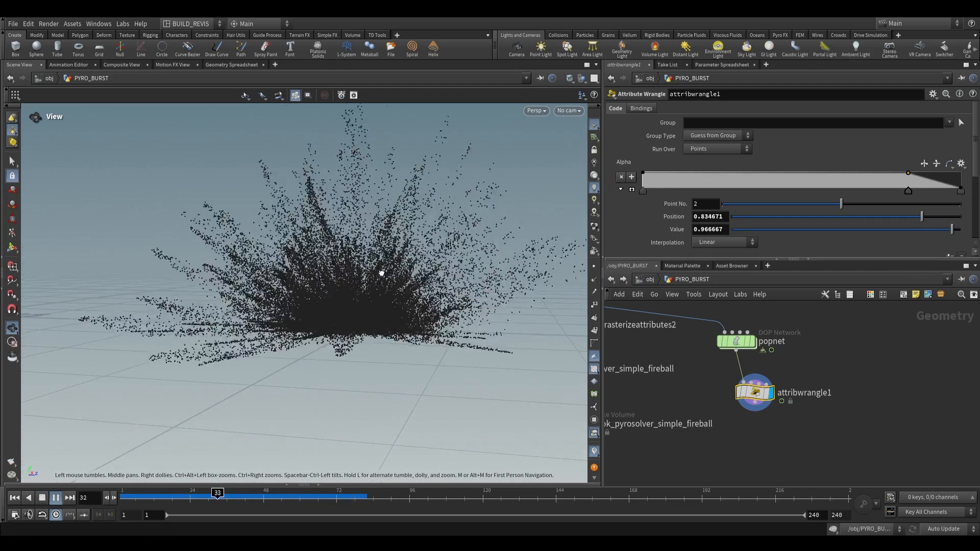
{"action": "left_click_drag", "start_coordinate": [381, 271], "coordinate": [327, 291]}
{"action": "left_click_drag", "start_coordinate": [381, 501], "coordinate": [86, 498]}
{"action": "left_click", "coordinate": [56, 497]}
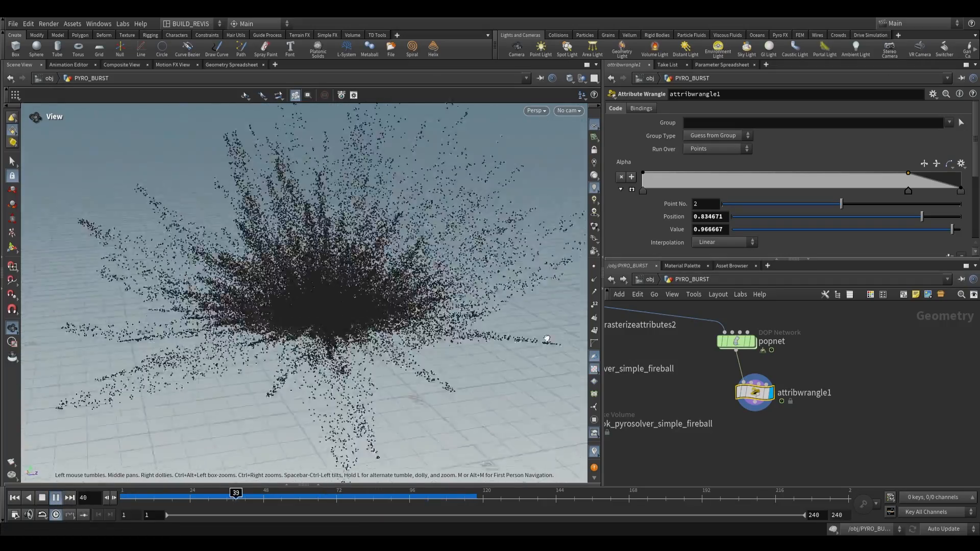
{"action": "left_click_drag", "start_coordinate": [542, 338], "coordinate": [433, 324]}
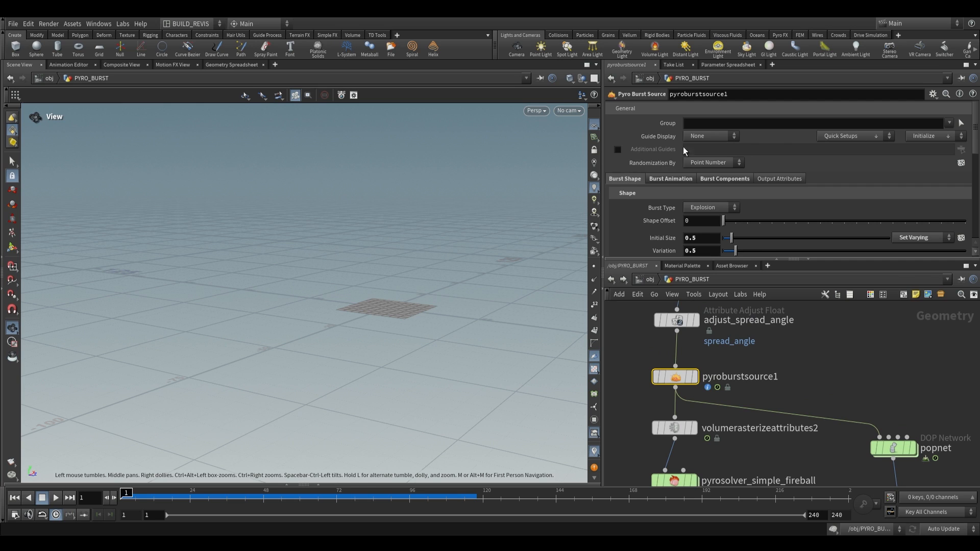
Review the pyroburstsource1 settings and scrub the particle burst to frame 59.
{"action": "scroll", "coordinate": [677, 240], "scroll_direction": "down", "scroll_amount": 3}
{"action": "scroll", "coordinate": [653, 225], "scroll_direction": "up", "scroll_amount": 3}
{"action": "scroll", "coordinate": [645, 311], "scroll_direction": "down", "scroll_amount": 3}
{"action": "left_click_drag", "start_coordinate": [137, 505], "coordinate": [296, 494]}
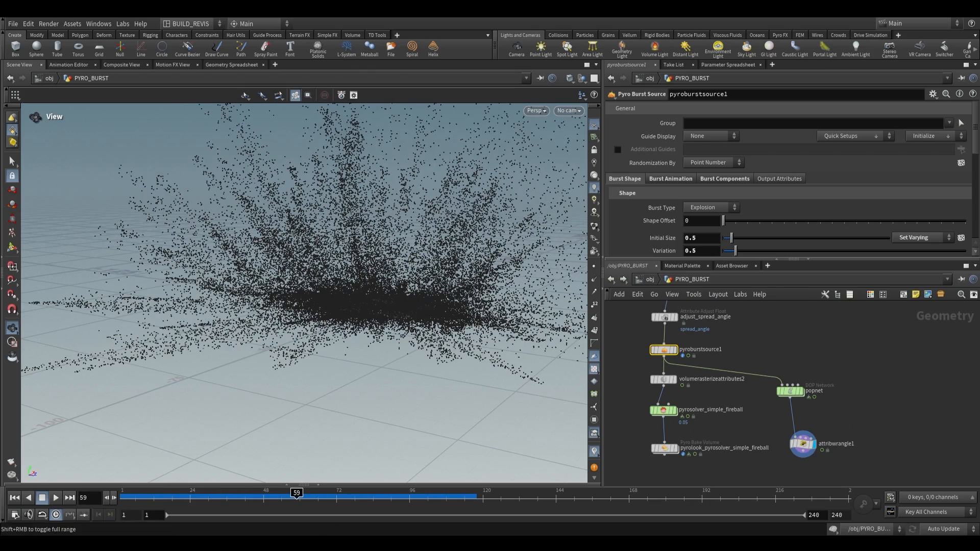